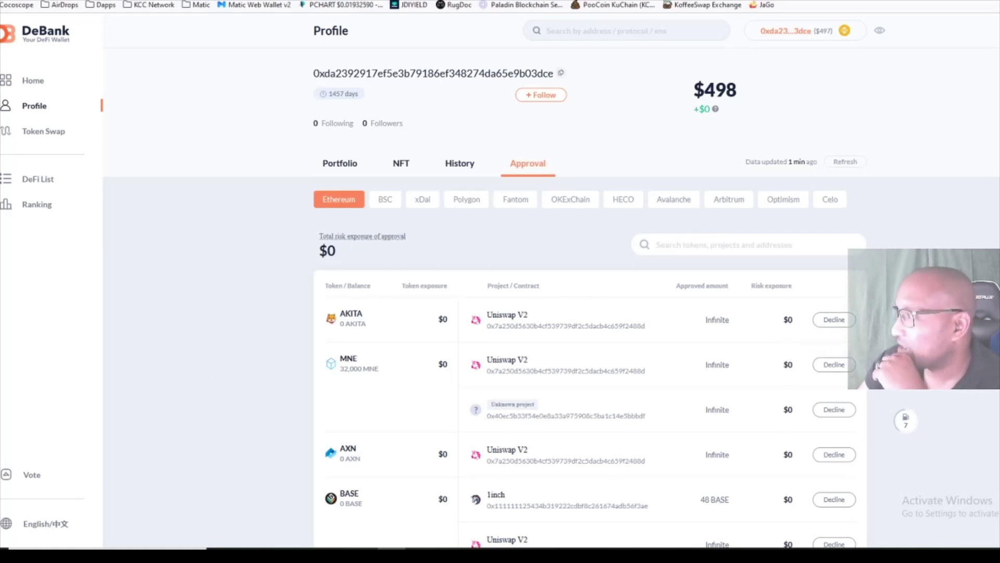
Examine the wallet's Ethereum token approvals, including each contract, approved amount and risk exposure.
{"action": "scroll", "coordinate": [552, 280], "scroll_direction": "down", "scroll_amount": 4}
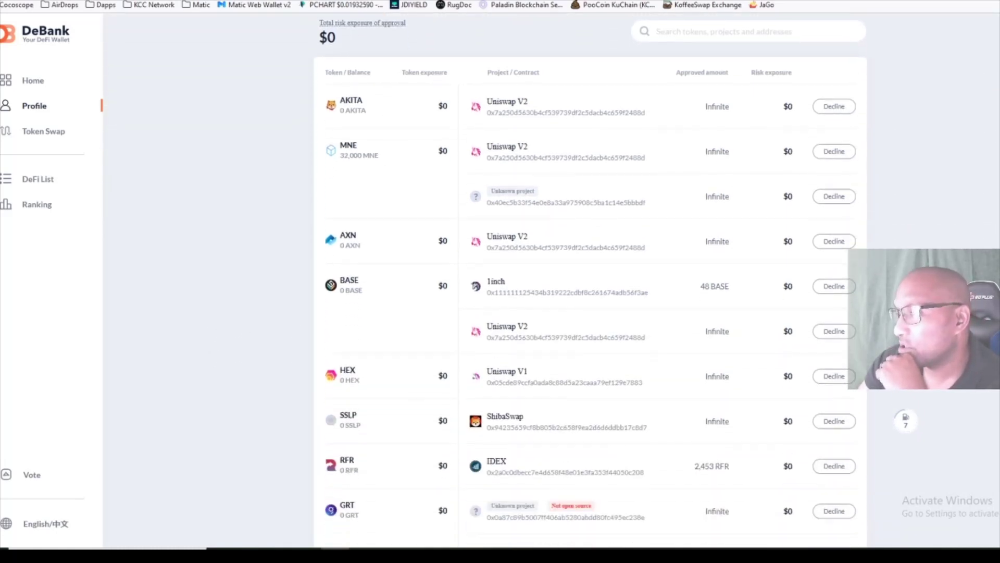
{"action": "scroll", "coordinate": [591, 280], "scroll_direction": "down", "scroll_amount": 8}
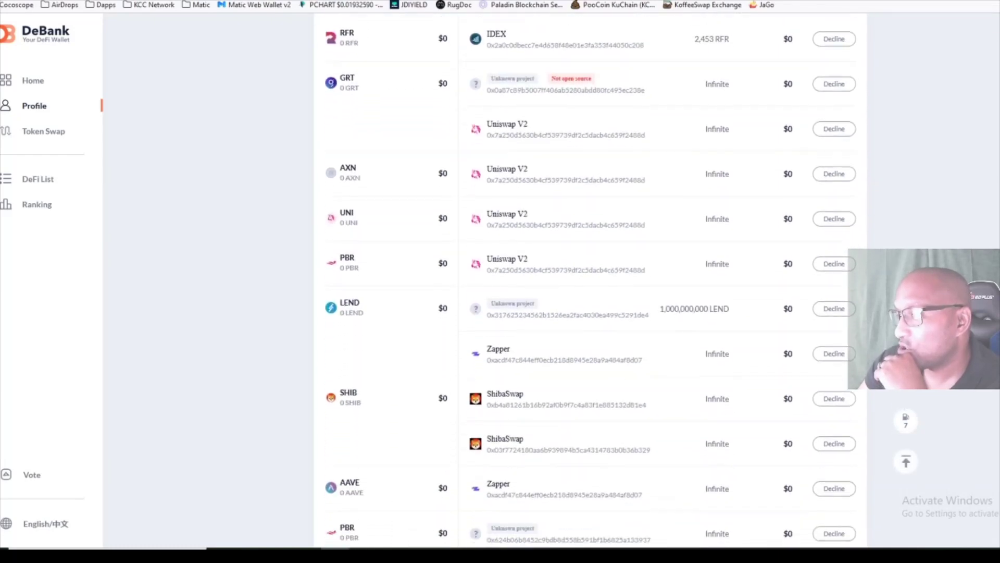
{"action": "scroll", "coordinate": [590, 279], "scroll_direction": "down", "scroll_amount": 5}
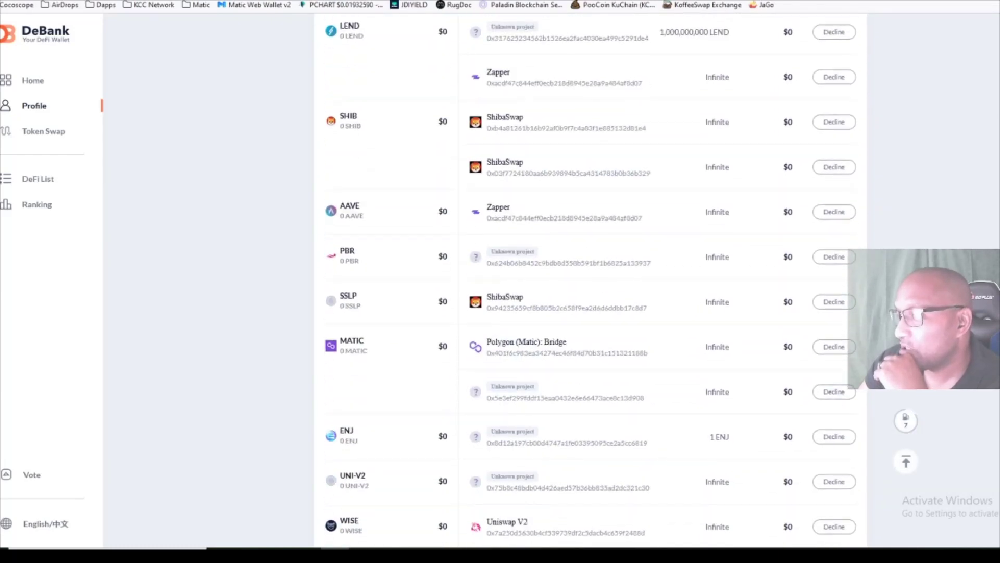
{"action": "scroll", "coordinate": [590, 280], "scroll_direction": "down", "scroll_amount": 3}
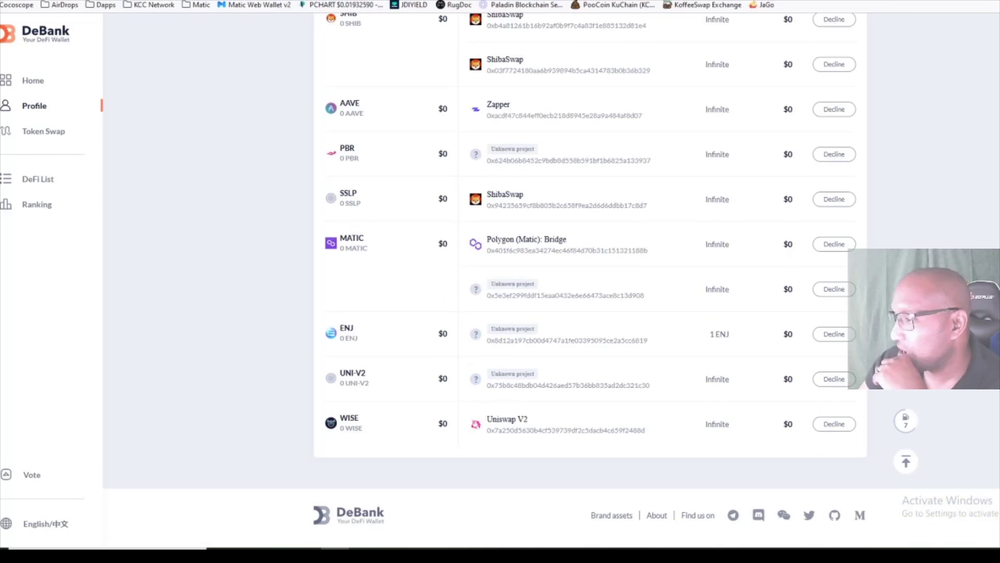
{"action": "scroll", "coordinate": [590, 280], "scroll_direction": "up", "scroll_amount": 2}
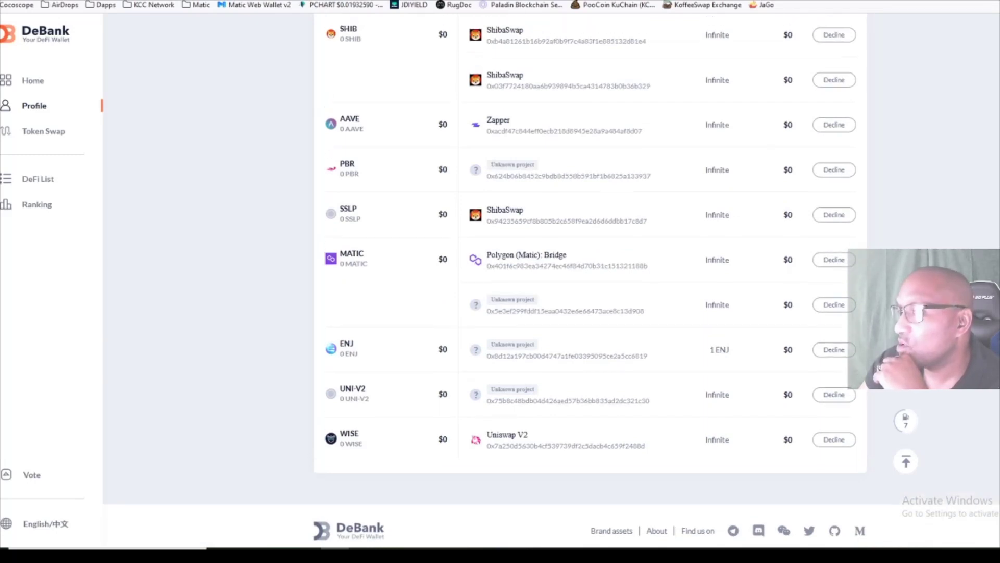
{"action": "scroll", "coordinate": [569, 200], "scroll_direction": "up", "scroll_amount": 6}
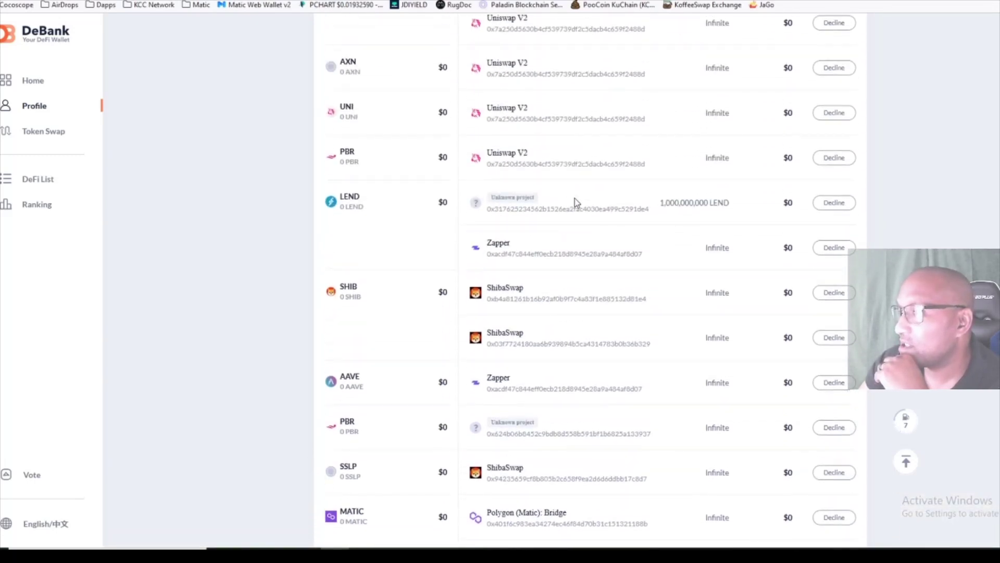
{"action": "scroll", "coordinate": [369, 264], "scroll_direction": "up", "scroll_amount": 3}
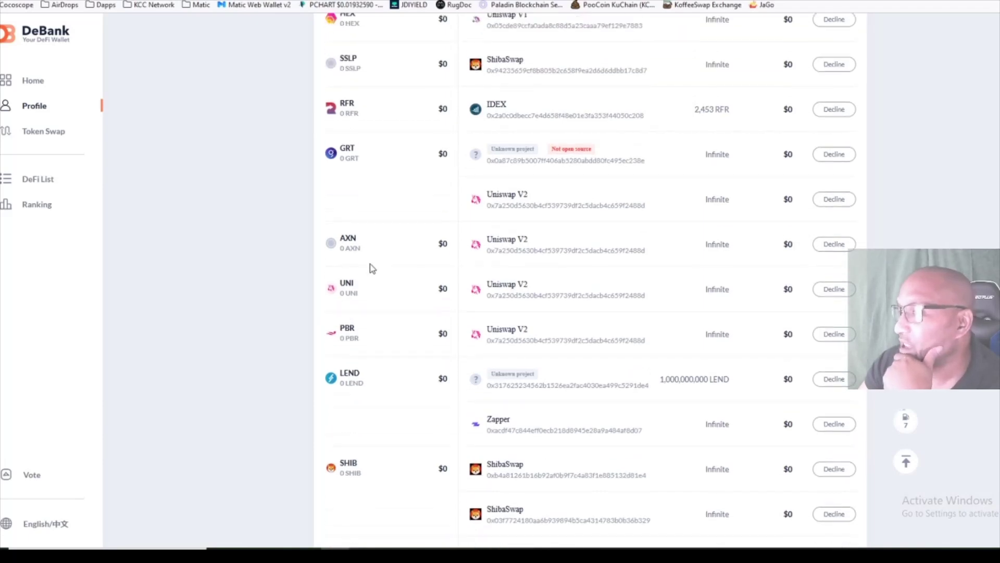
{"action": "scroll", "coordinate": [369, 264], "scroll_direction": "up", "scroll_amount": 6}
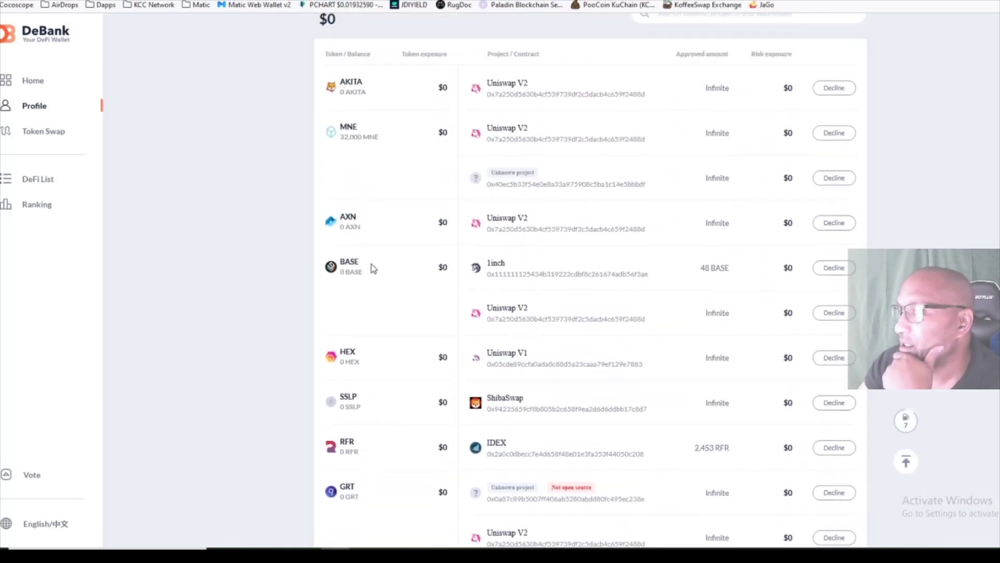
{"action": "scroll", "coordinate": [374, 269], "scroll_direction": "up", "scroll_amount": 1}
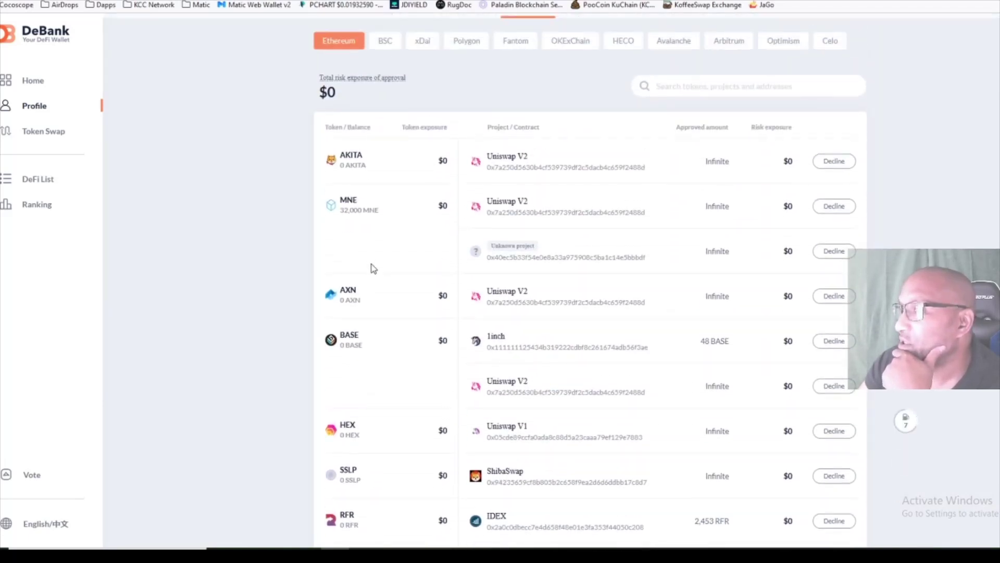
{"action": "scroll", "coordinate": [373, 268], "scroll_direction": "up", "scroll_amount": 1}
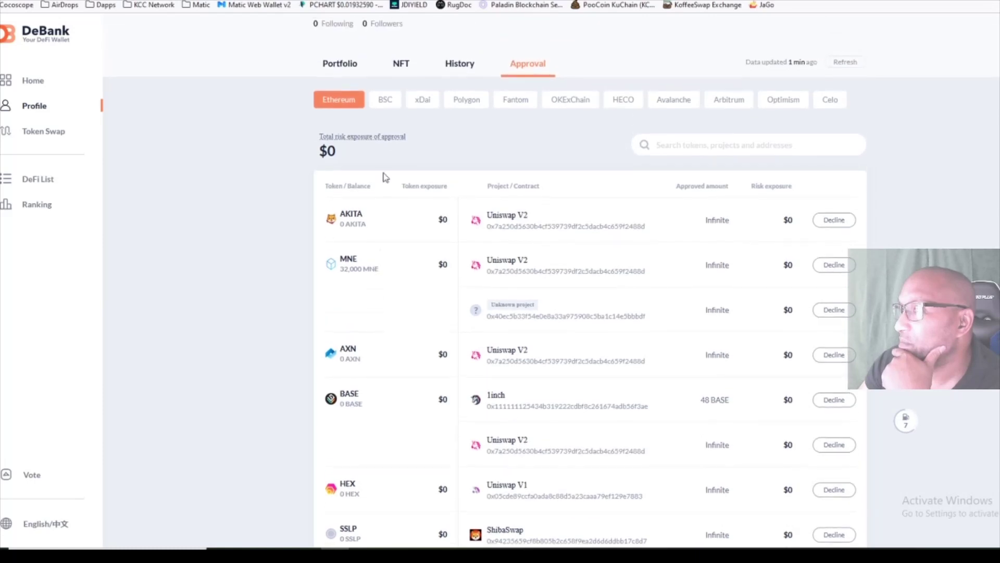
Show the BSC token approvals and look through the approved contracts.
{"action": "left_click", "coordinate": [385, 105]}
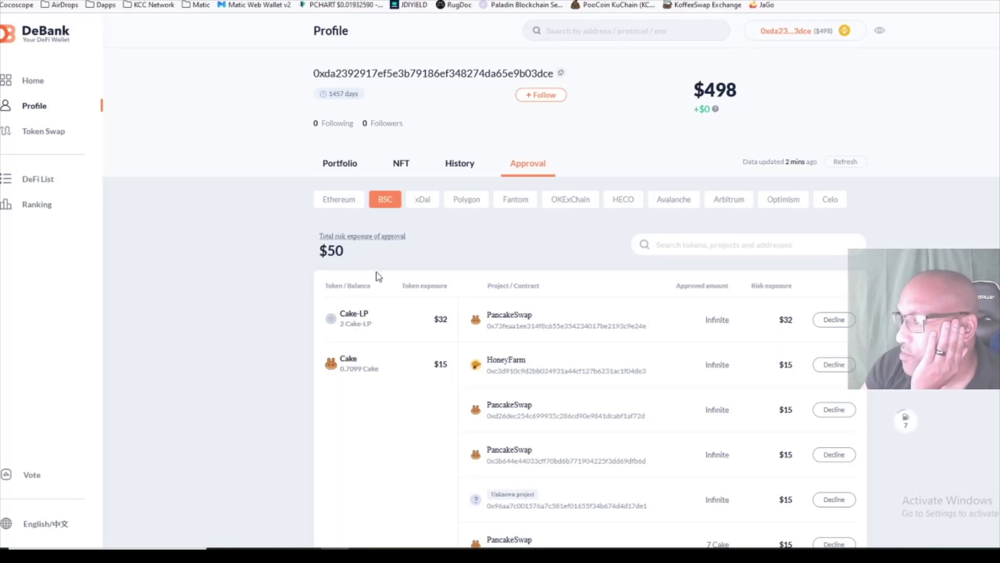
{"action": "scroll", "coordinate": [379, 277], "scroll_direction": "down", "scroll_amount": 2}
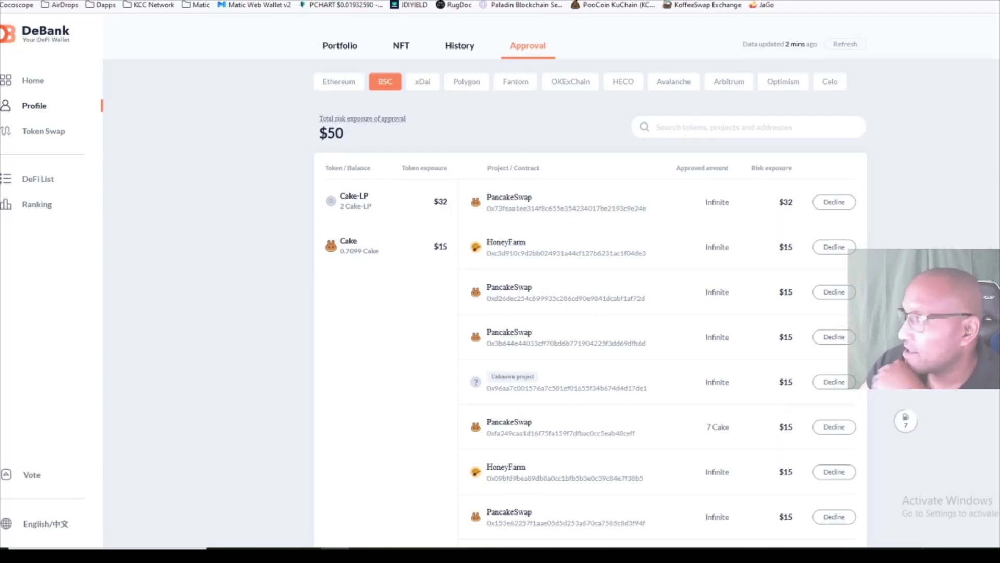
{"action": "scroll", "coordinate": [589, 281], "scroll_direction": "down", "scroll_amount": 10}
{"action": "scroll", "coordinate": [662, 281], "scroll_direction": "up", "scroll_amount": 6}
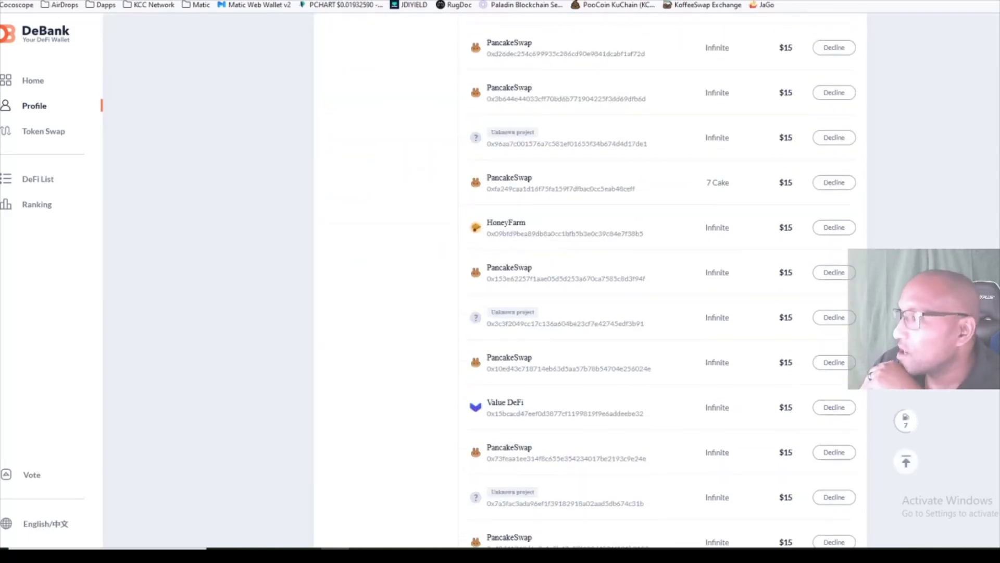
{"action": "scroll", "coordinate": [980, 167], "scroll_direction": "up", "scroll_amount": 5}
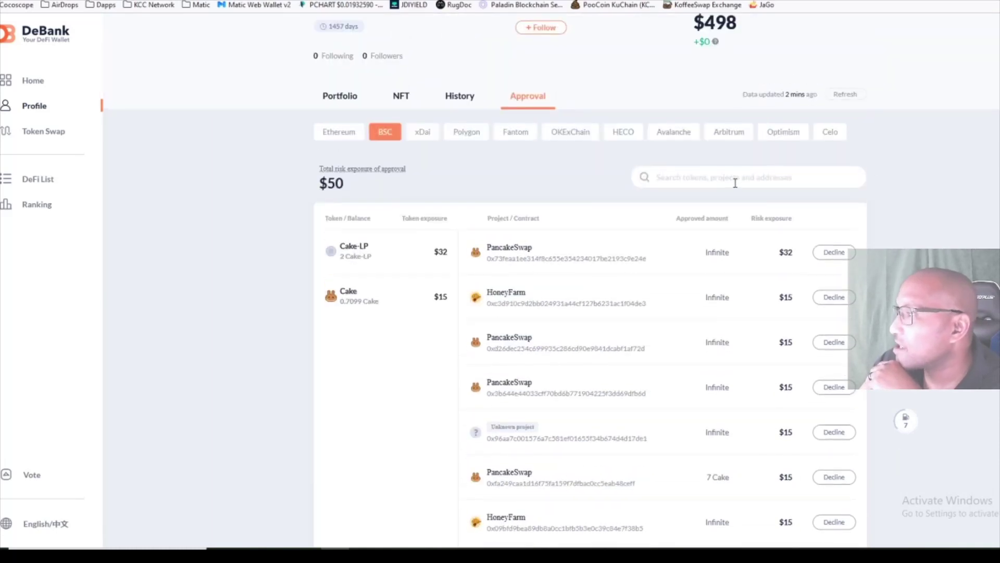
Filter the BSC approvals by "panda".
{"action": "left_click", "coordinate": [732, 182]}
{"action": "type", "text": "pan"}
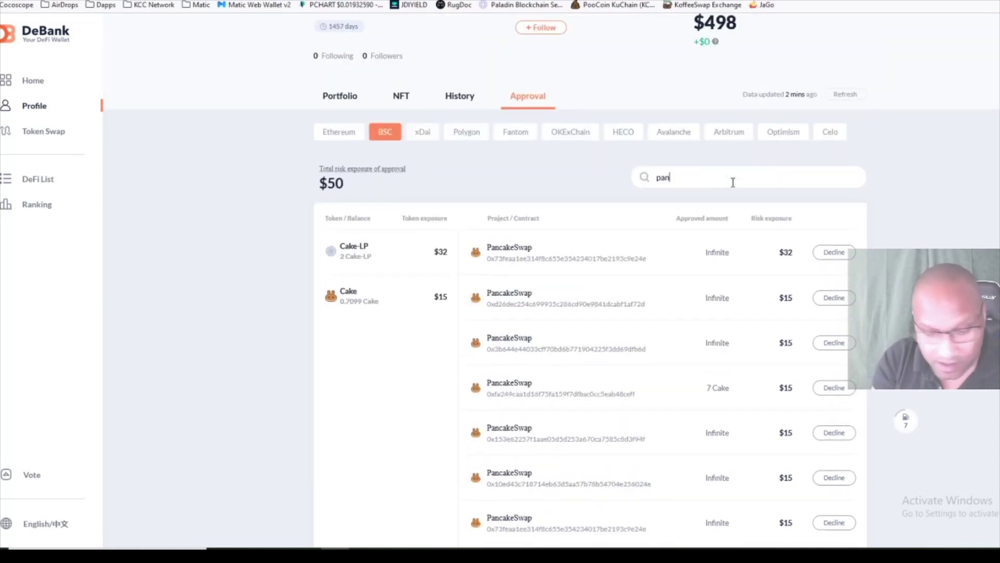
{"action": "type", "text": "da"}
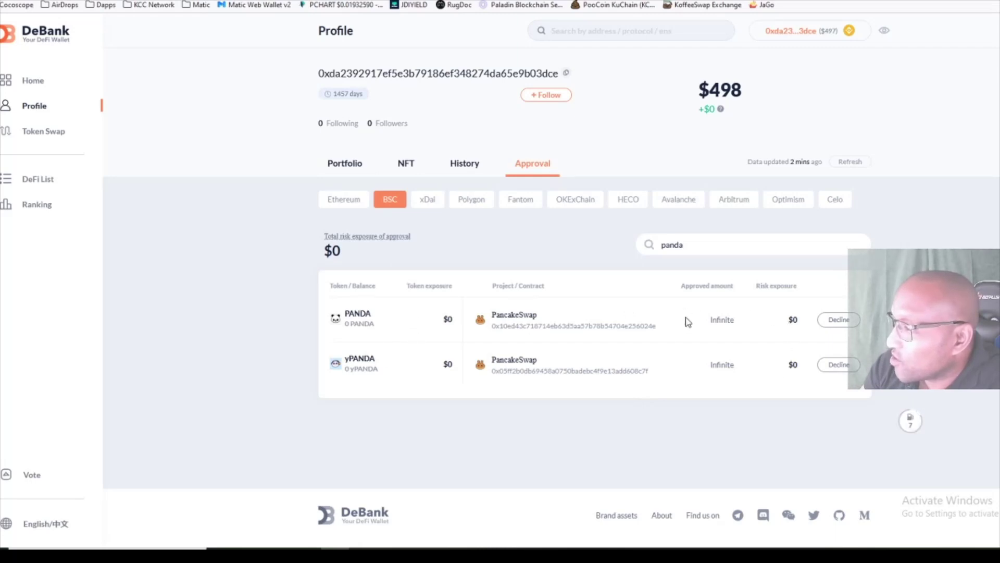
Revoke PancakeSwap's infinite approval for the PANDA token and confirm the transaction in MetaMask.
{"action": "left_click", "coordinate": [838, 322]}
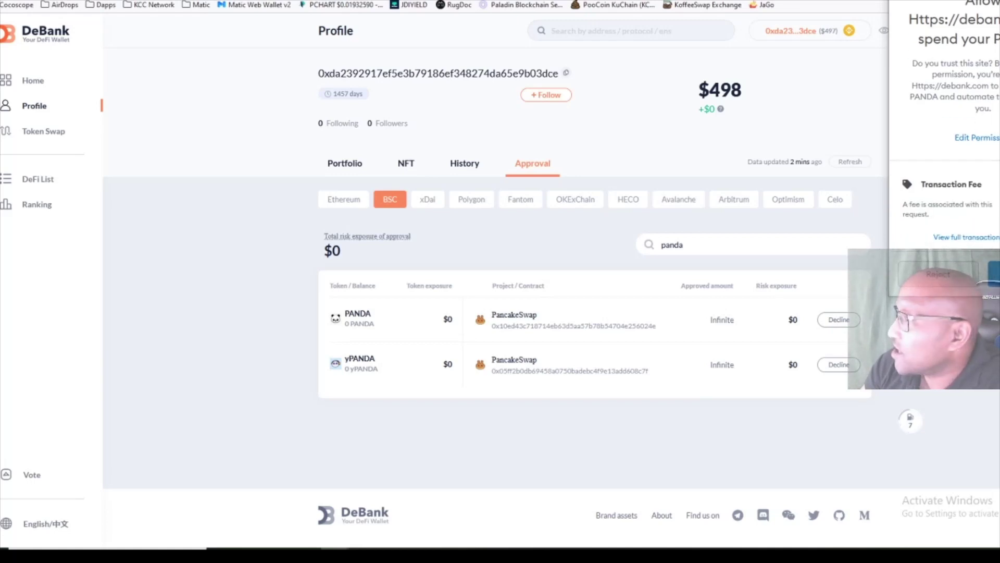
{"action": "left_click_drag", "start_coordinate": [985, 2], "coordinate": [650, 15]}
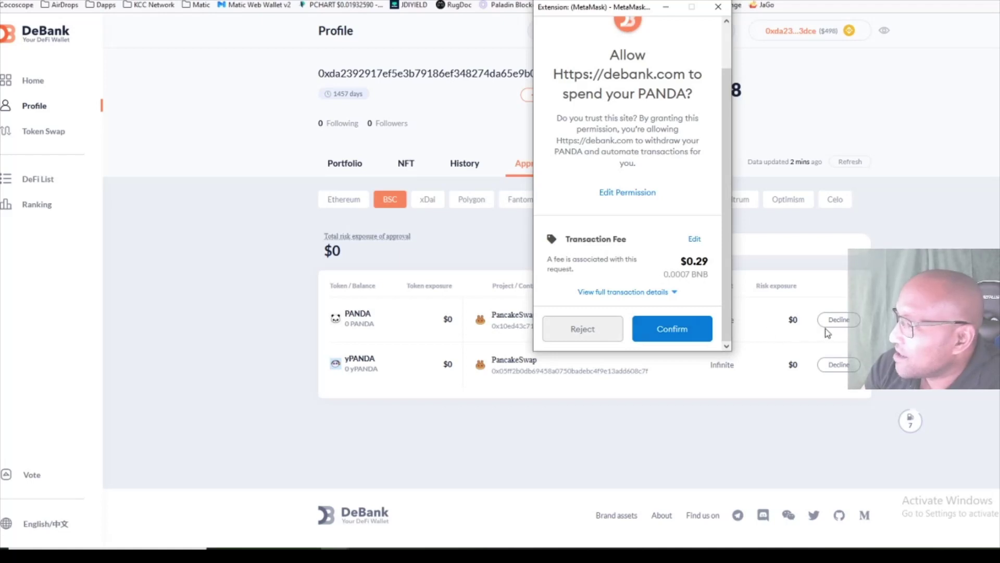
{"action": "left_click", "coordinate": [670, 328]}
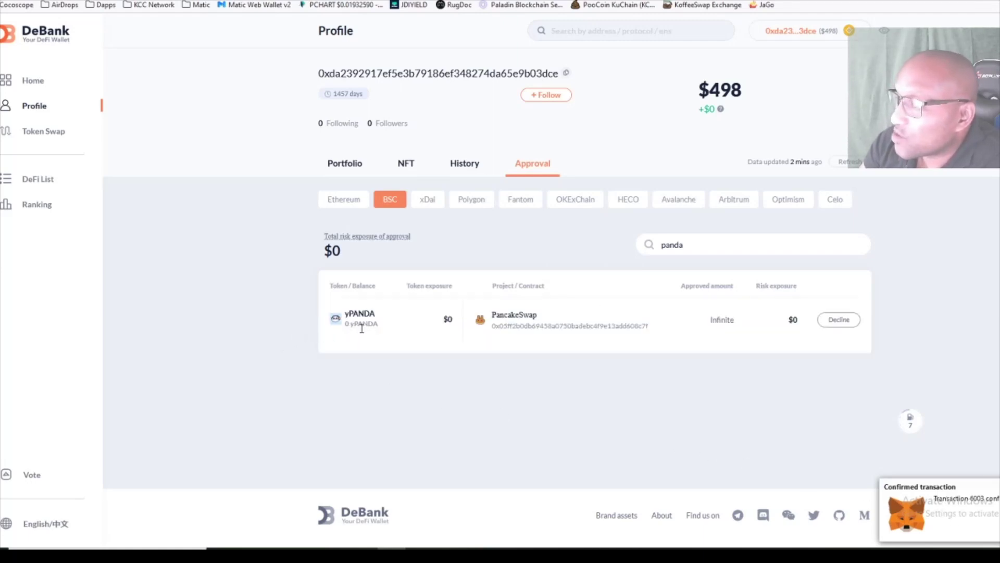
Revoke PancakeSwap's infinite approval for the yPANDA token and confirm the transaction in MetaMask.
{"action": "left_click", "coordinate": [833, 323]}
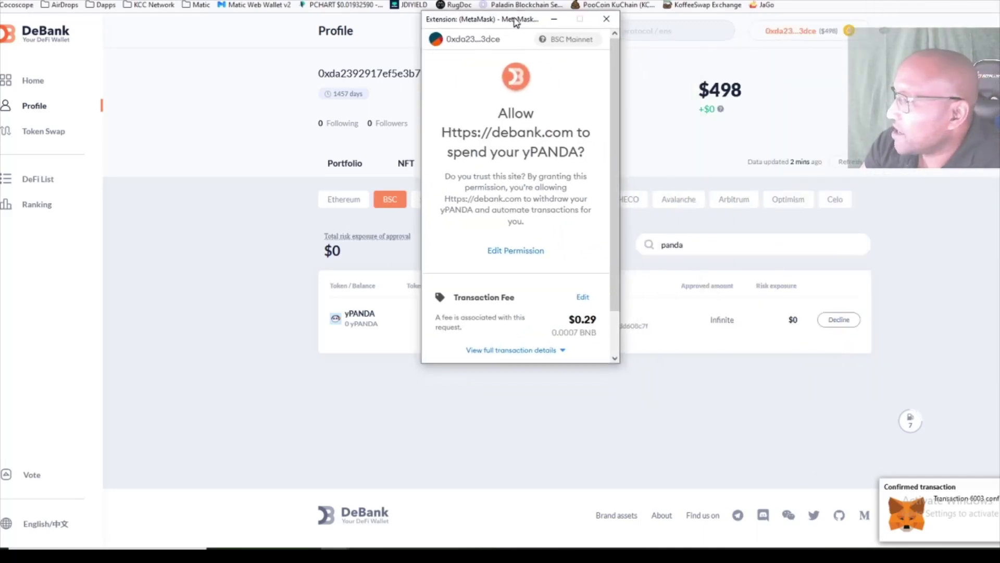
{"action": "scroll", "coordinate": [618, 346], "scroll_direction": "down", "scroll_amount": 2}
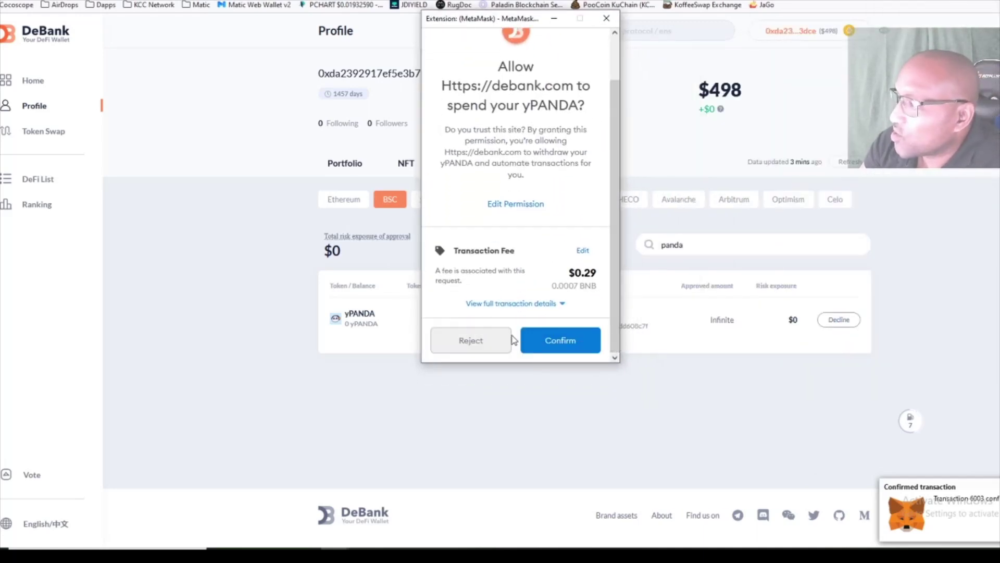
{"action": "left_click", "coordinate": [535, 348]}
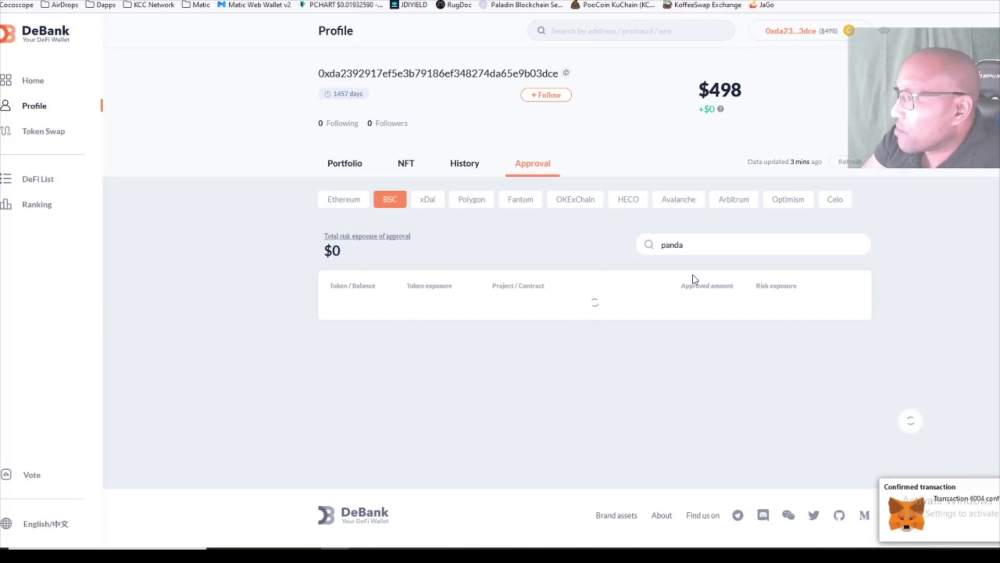
Clear the "panda" filter and look over the full list of BSC approvals.
{"action": "left_click_drag", "start_coordinate": [694, 243], "coordinate": [674, 244]}
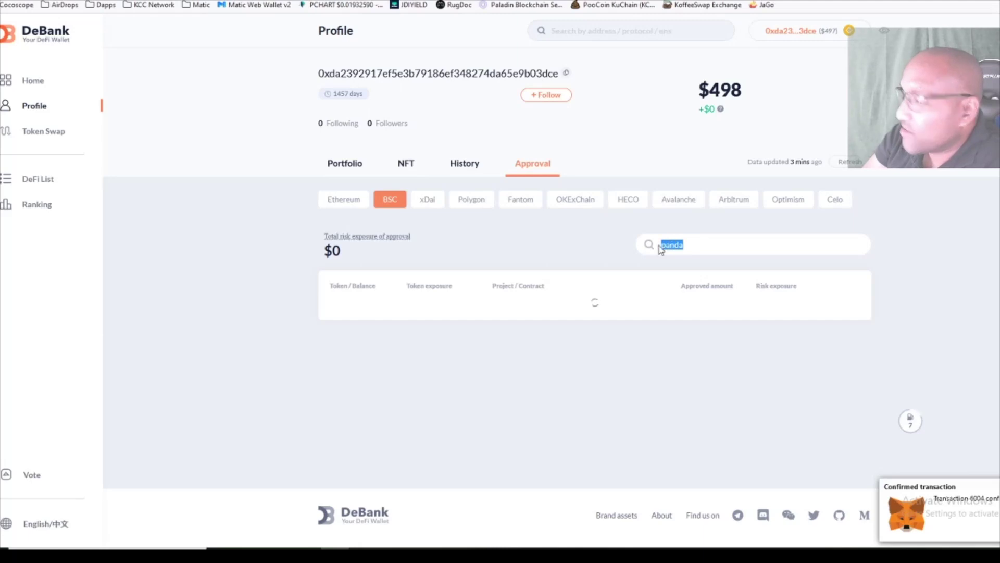
{"action": "key", "text": "BackSpace"}
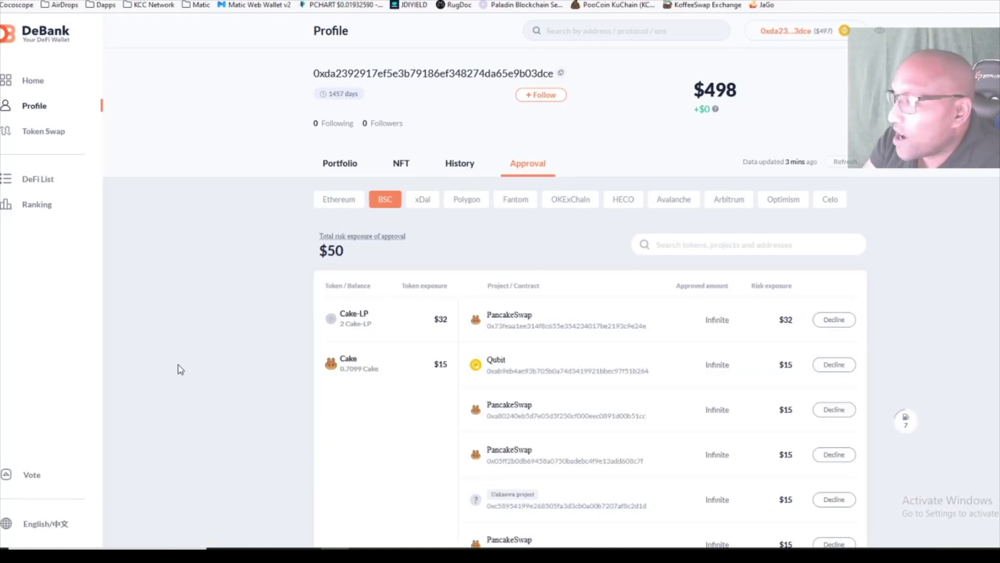
{"action": "scroll", "coordinate": [180, 369], "scroll_direction": "down", "scroll_amount": 2}
{"action": "scroll", "coordinate": [180, 369], "scroll_direction": "up", "scroll_amount": 2}
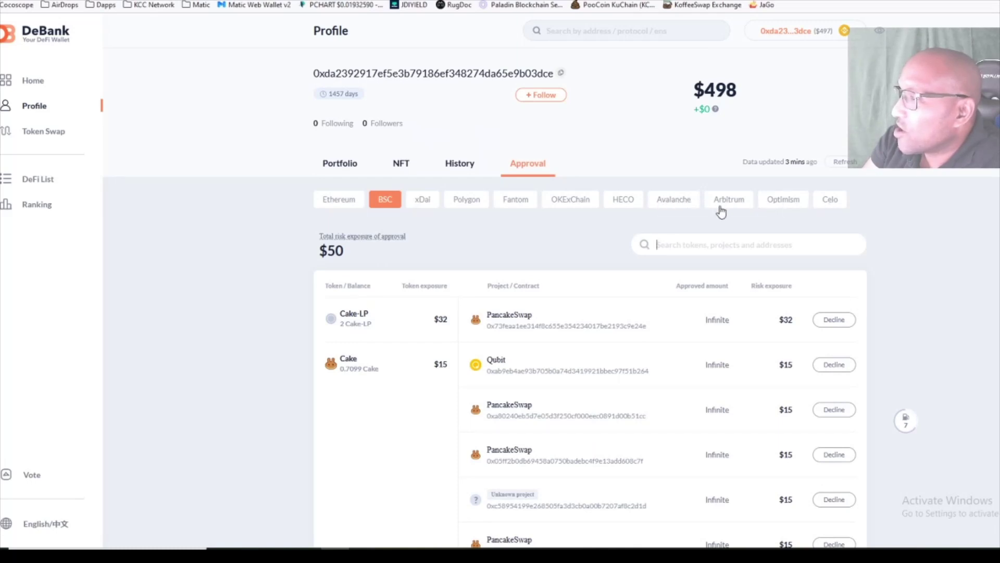
Check the wallet's Avalanche approvals, go back to BSC, and view its NFT holdings.
{"action": "left_click", "coordinate": [669, 200]}
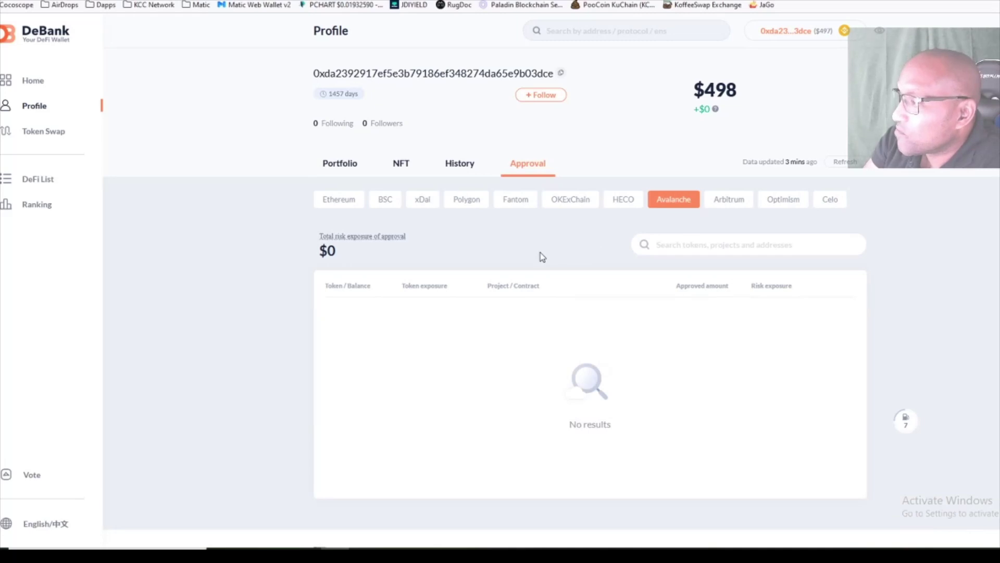
{"action": "left_click", "coordinate": [381, 201]}
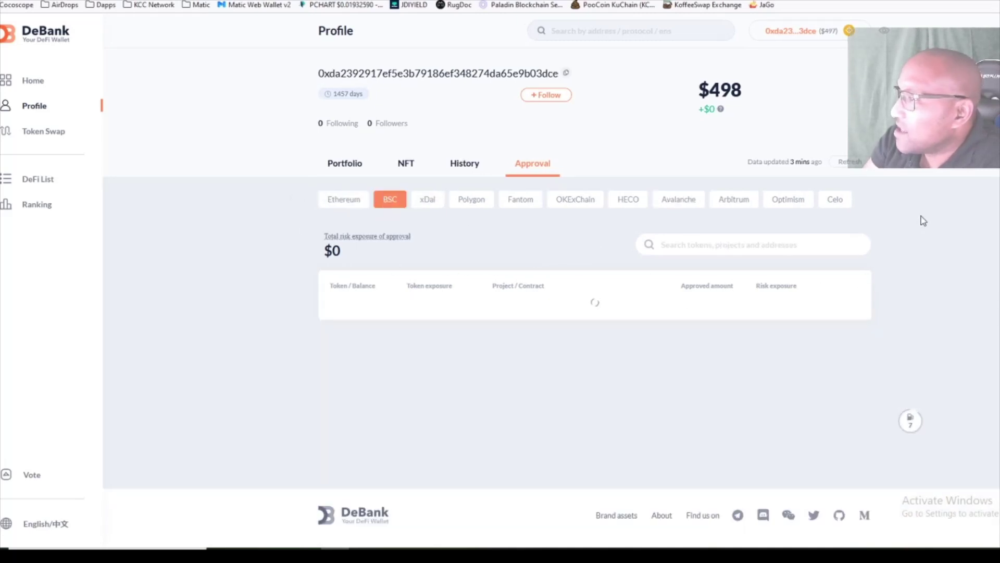
{"action": "left_click", "coordinate": [406, 165]}
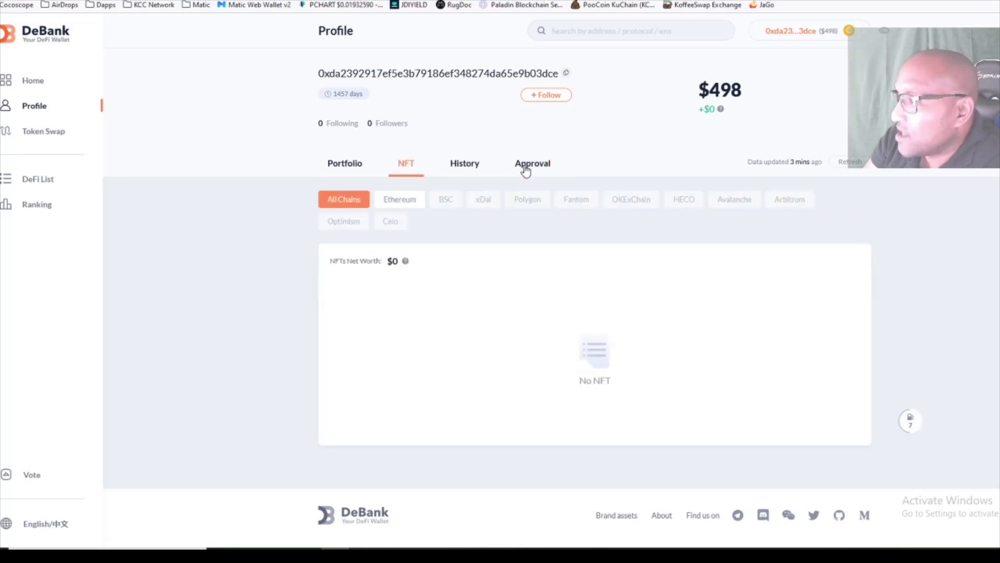
Return to the wallet's token approvals and review the Ethereum entries again for contracts worth declining.
{"action": "left_click", "coordinate": [526, 166]}
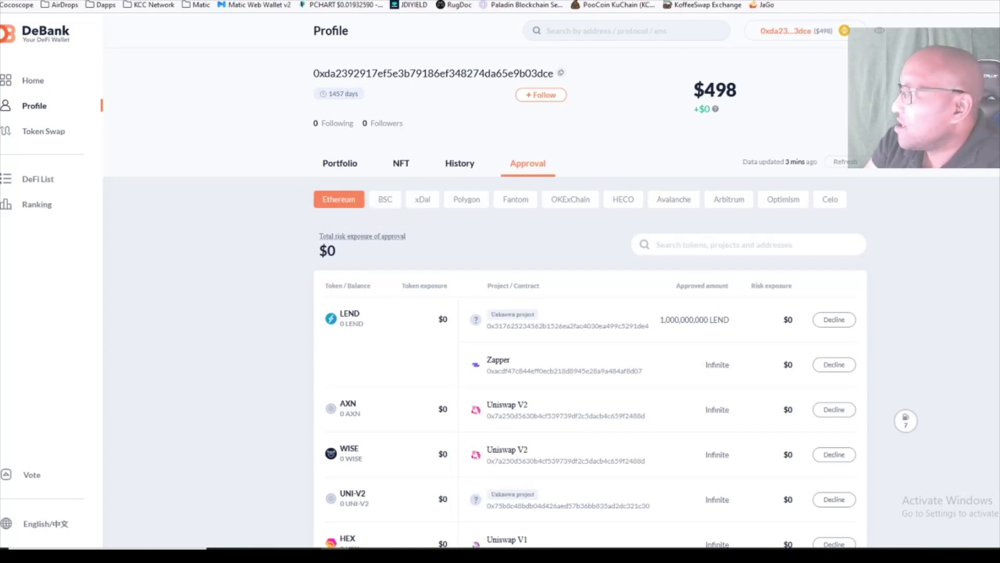
{"action": "scroll", "coordinate": [589, 364], "scroll_direction": "down", "scroll_amount": 4}
{"action": "scroll", "coordinate": [589, 365], "scroll_direction": "up", "scroll_amount": 1}
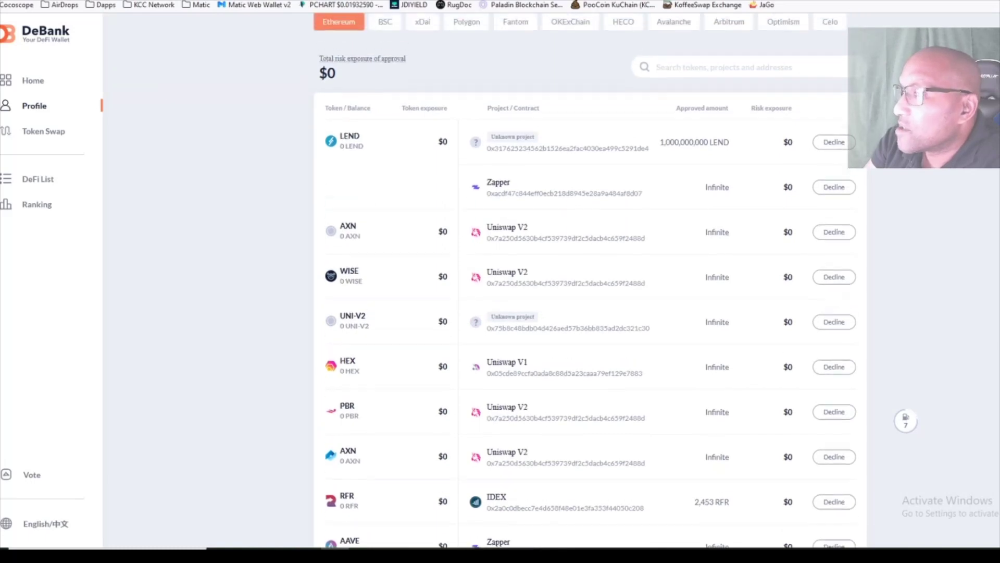
{"action": "scroll", "coordinate": [796, 393], "scroll_direction": "down", "scroll_amount": 3}
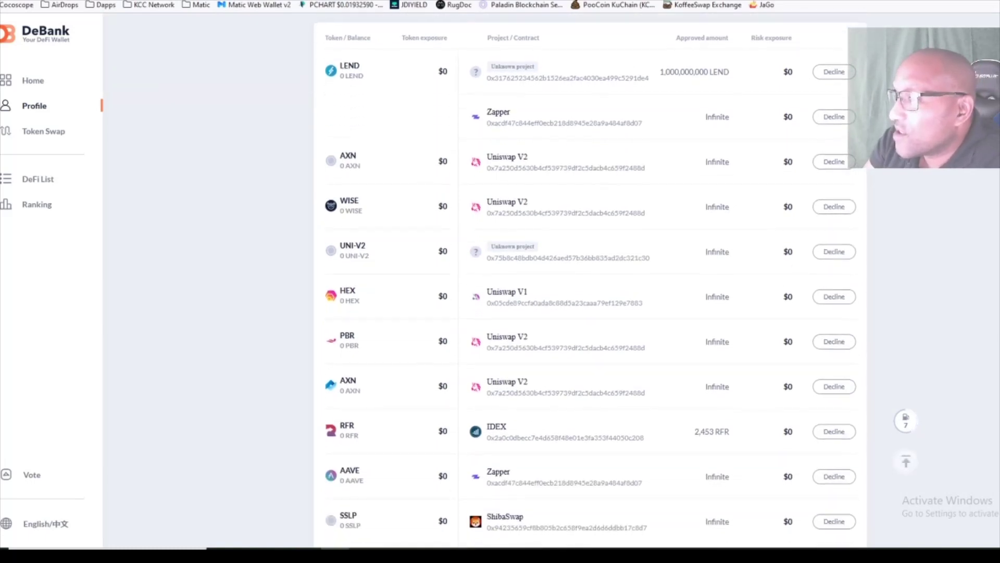
{"action": "scroll", "coordinate": [795, 393], "scroll_direction": "down", "scroll_amount": 2}
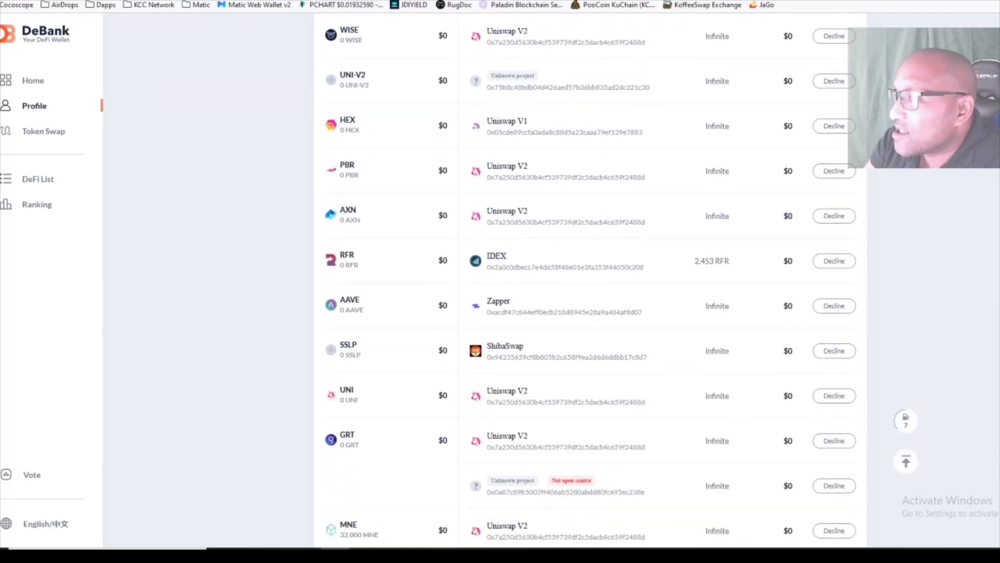
{"action": "scroll", "coordinate": [589, 282], "scroll_direction": "down", "scroll_amount": 2}
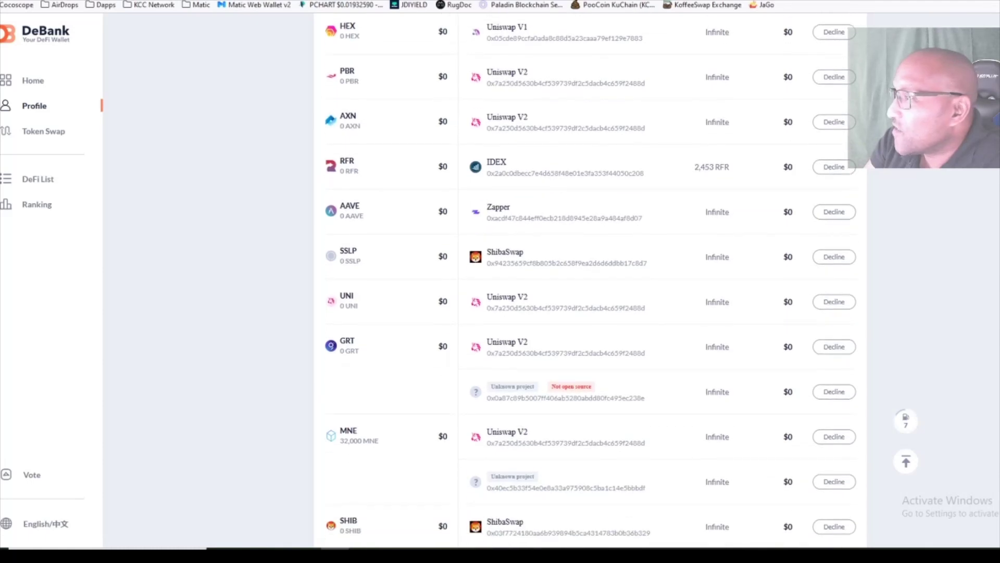
{"action": "scroll", "coordinate": [588, 281], "scroll_direction": "up", "scroll_amount": 8}
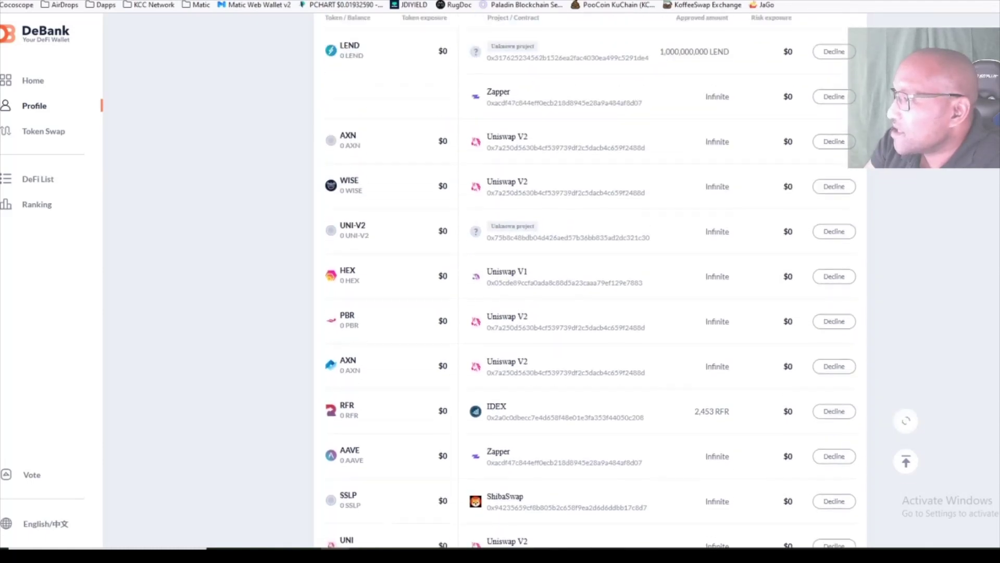
{"action": "scroll", "coordinate": [392, 348], "scroll_direction": "down", "scroll_amount": 3}
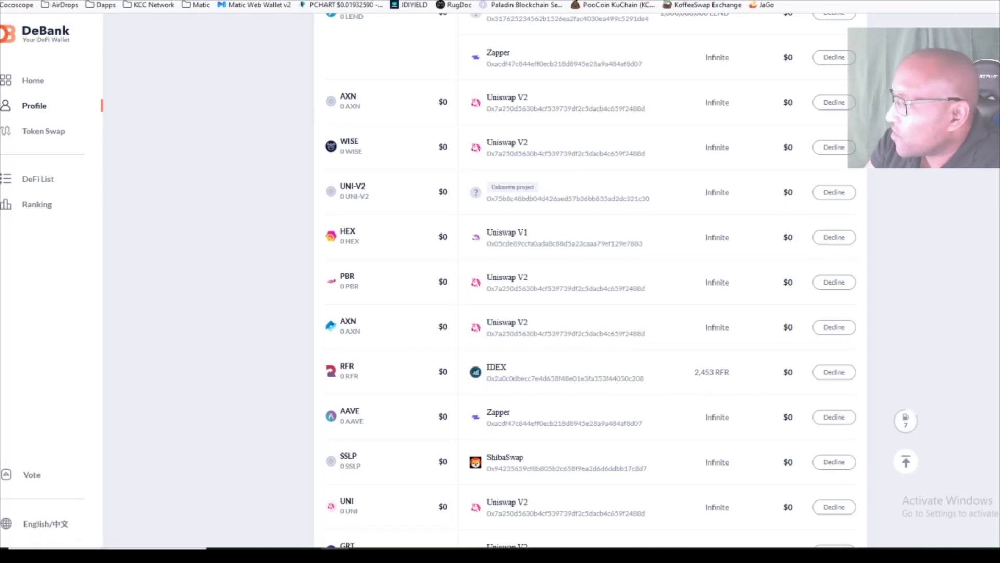
Look over the Ethereum approvals from LEND down to GRT once more and return to the chain selection.
{"action": "scroll", "coordinate": [839, 267], "scroll_direction": "up", "scroll_amount": 3}
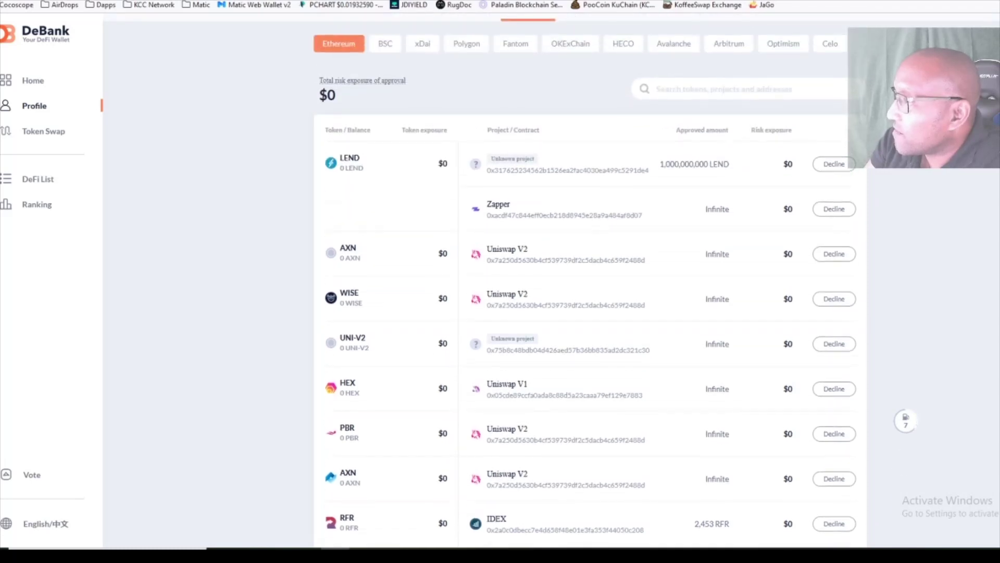
{"action": "scroll", "coordinate": [838, 266], "scroll_direction": "down", "scroll_amount": 4}
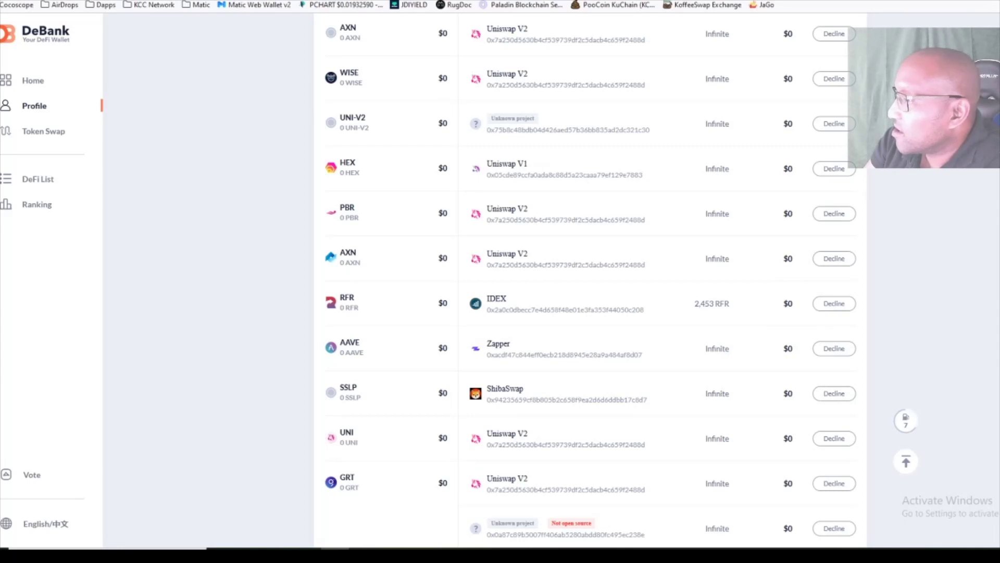
{"action": "scroll", "coordinate": [591, 275], "scroll_direction": "down", "scroll_amount": 3}
{"action": "key", "text": "Home"}
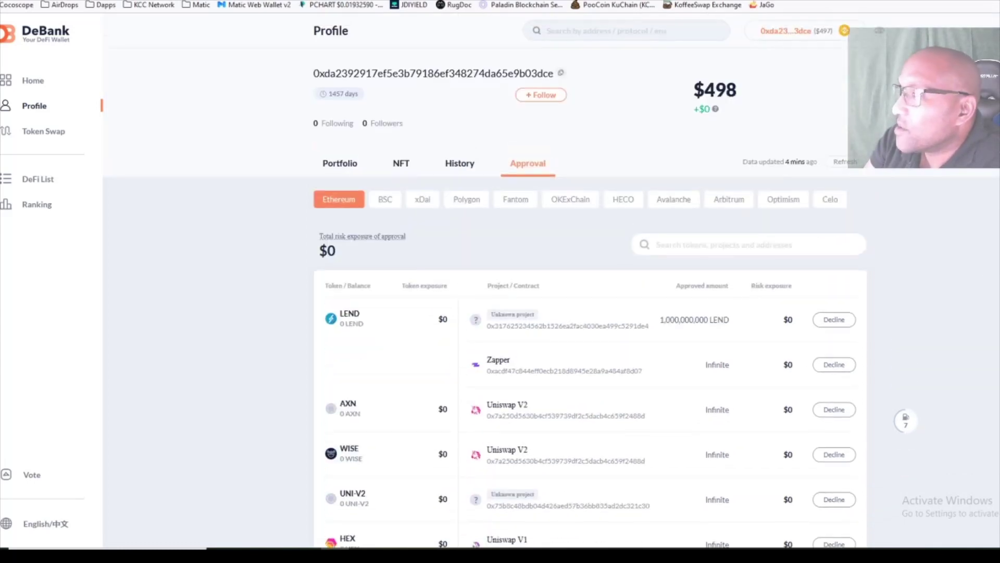
Switch to the BSC approvals and examine the risk exposure of the Cake-LP and Cake entries.
{"action": "left_click", "coordinate": [386, 201]}
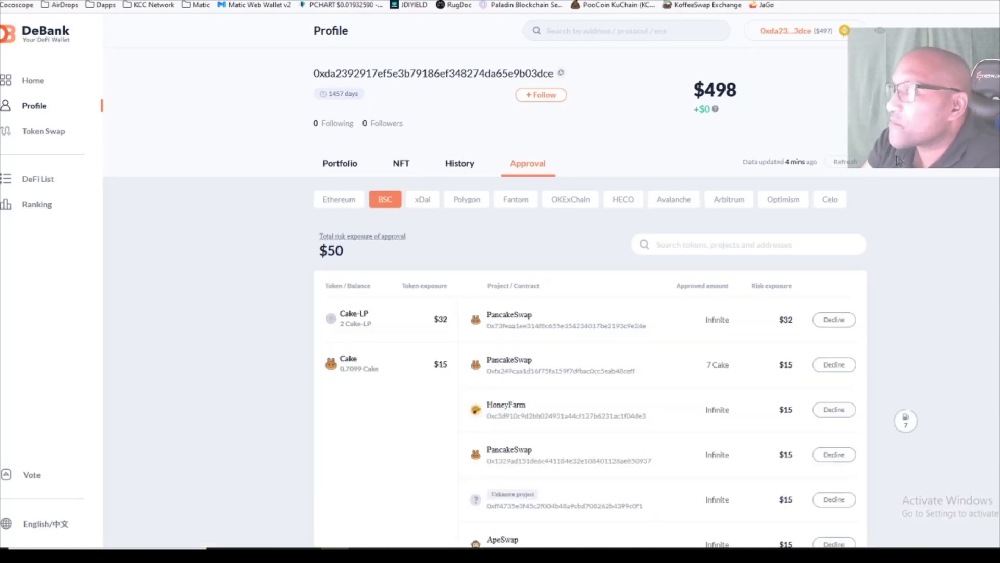
{"action": "mouse_move", "coordinate": [341, 103]}
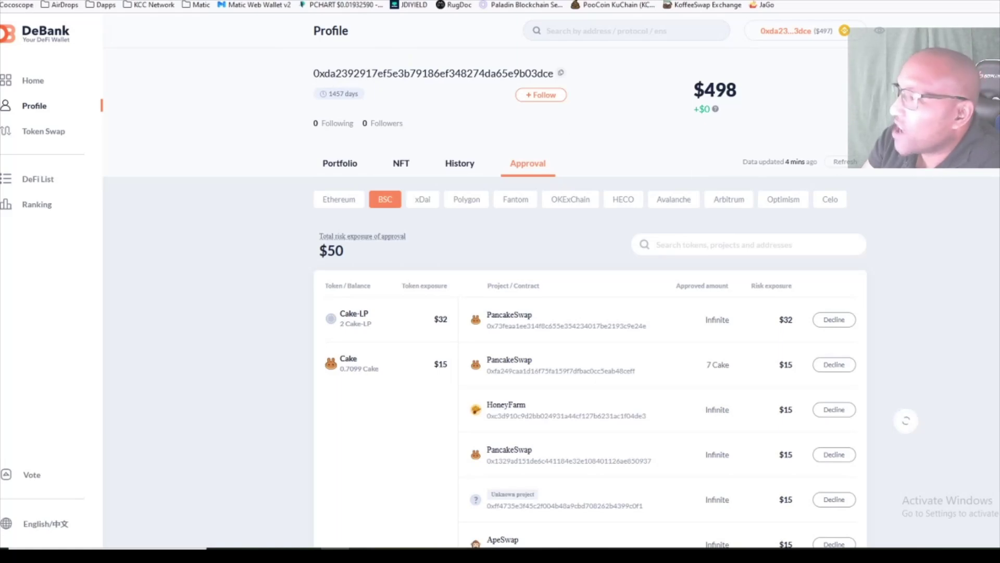
{"action": "scroll", "coordinate": [552, 281], "scroll_direction": "down", "scroll_amount": 5}
{"action": "scroll", "coordinate": [552, 281], "scroll_direction": "up", "scroll_amount": 5}
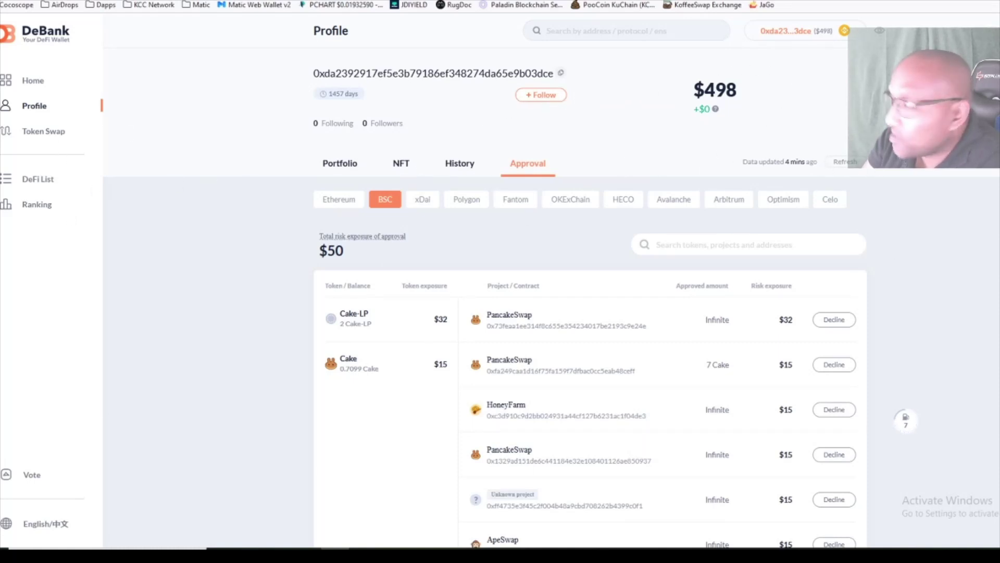
{"action": "scroll", "coordinate": [484, 284], "scroll_direction": "down", "scroll_amount": 4}
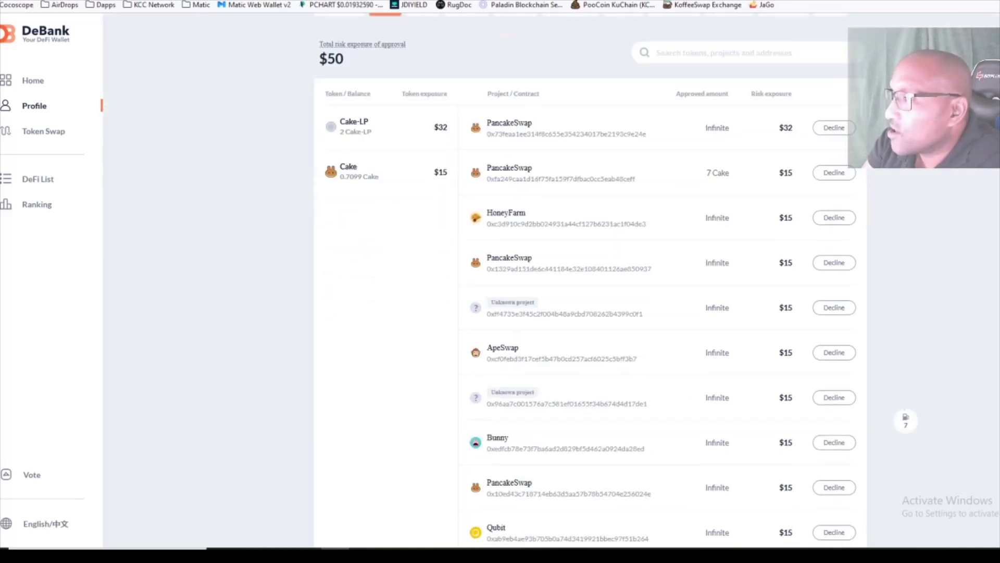
{"action": "scroll", "coordinate": [485, 284], "scroll_direction": "up", "scroll_amount": 3}
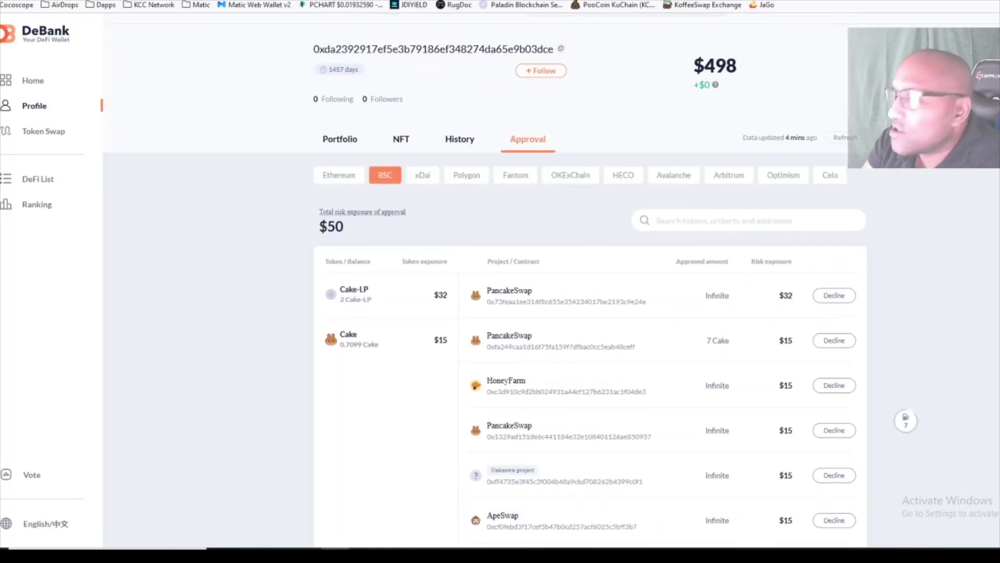
{"action": "scroll", "coordinate": [484, 284], "scroll_direction": "down", "scroll_amount": 5}
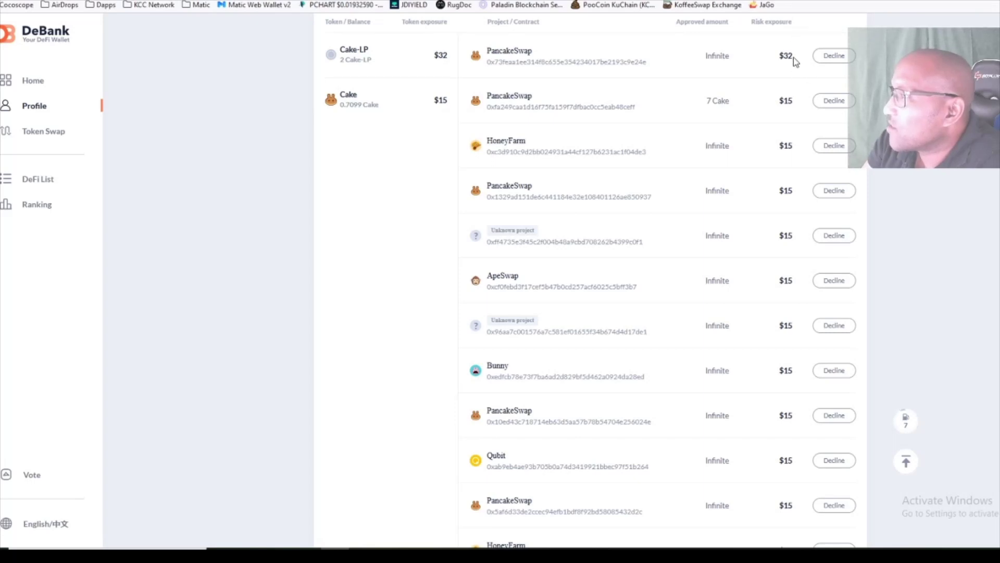
{"action": "scroll", "coordinate": [790, 98], "scroll_direction": "up", "scroll_amount": 1}
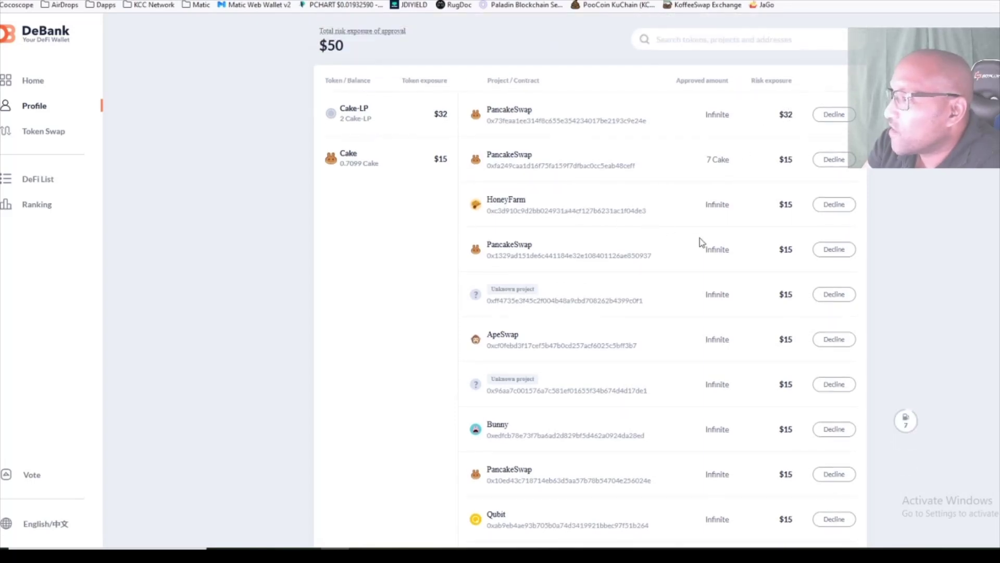
Go through all contracts approved to spend Cake and the GLASS approvals, checking for unknown or not open source projects.
{"action": "scroll", "coordinate": [699, 238], "scroll_direction": "down", "scroll_amount": 4}
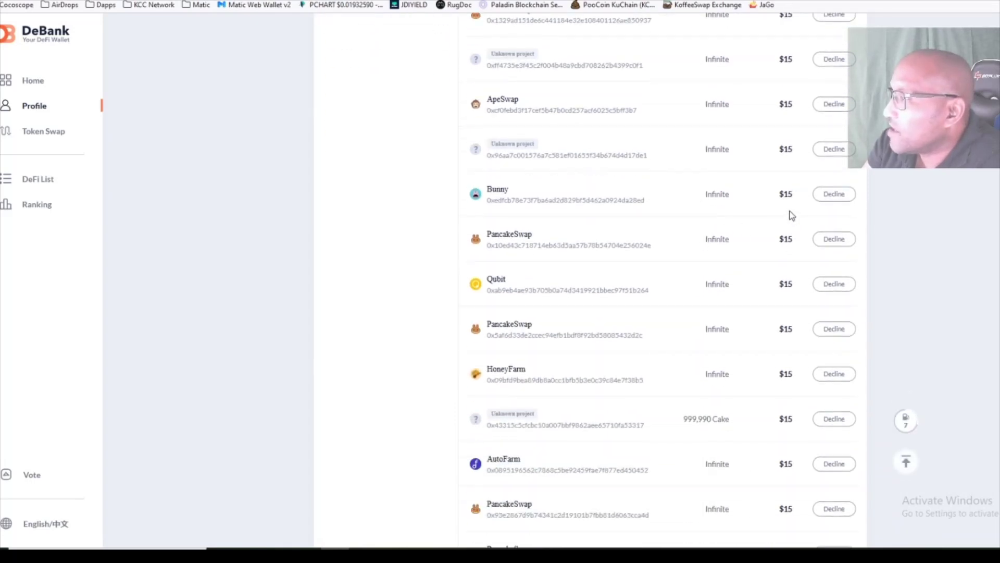
{"action": "scroll", "coordinate": [791, 214], "scroll_direction": "down", "scroll_amount": 8}
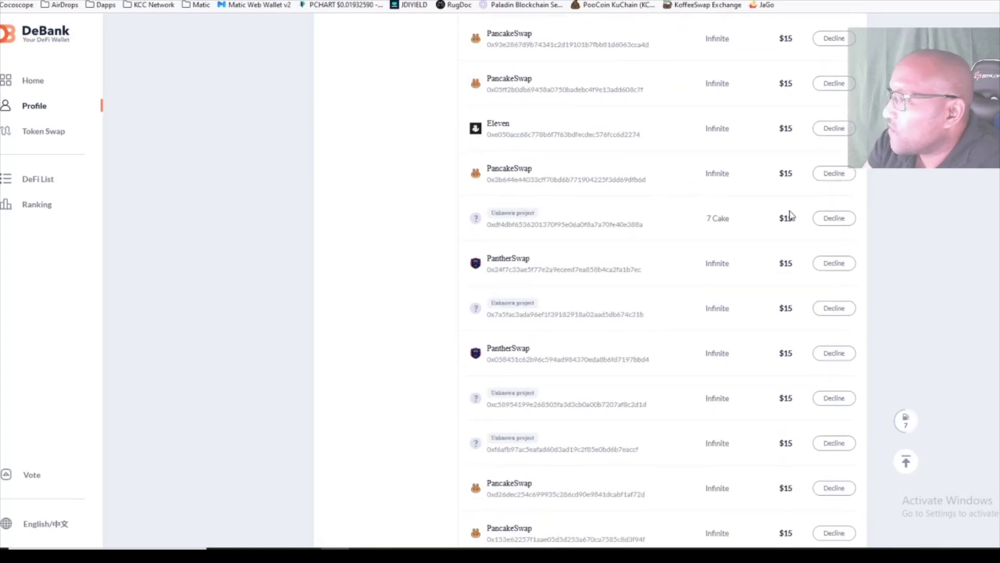
{"action": "scroll", "coordinate": [739, 208], "scroll_direction": "down", "scroll_amount": 8}
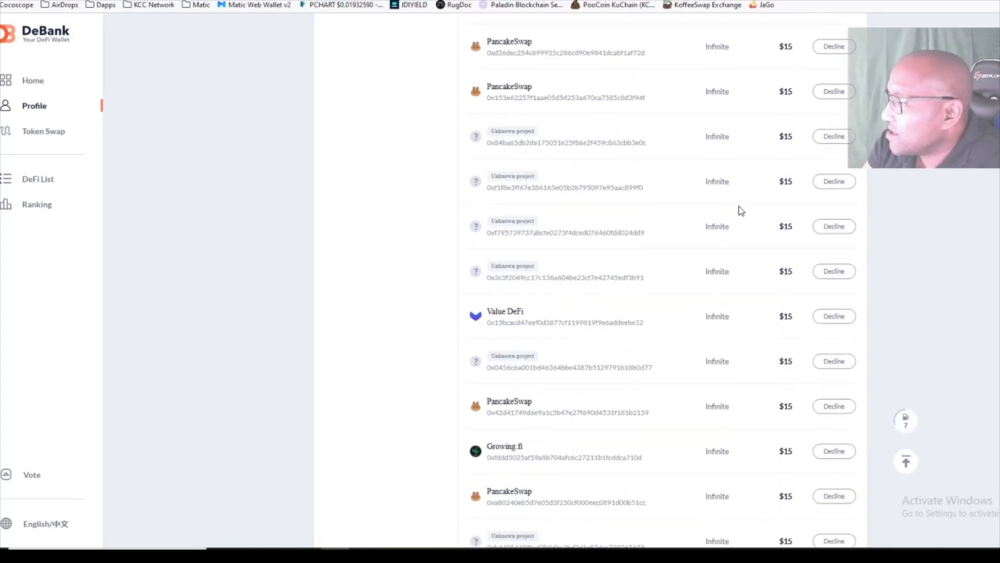
{"action": "scroll", "coordinate": [740, 210], "scroll_direction": "down", "scroll_amount": 4}
{"action": "scroll", "coordinate": [755, 353], "scroll_direction": "down", "scroll_amount": 3}
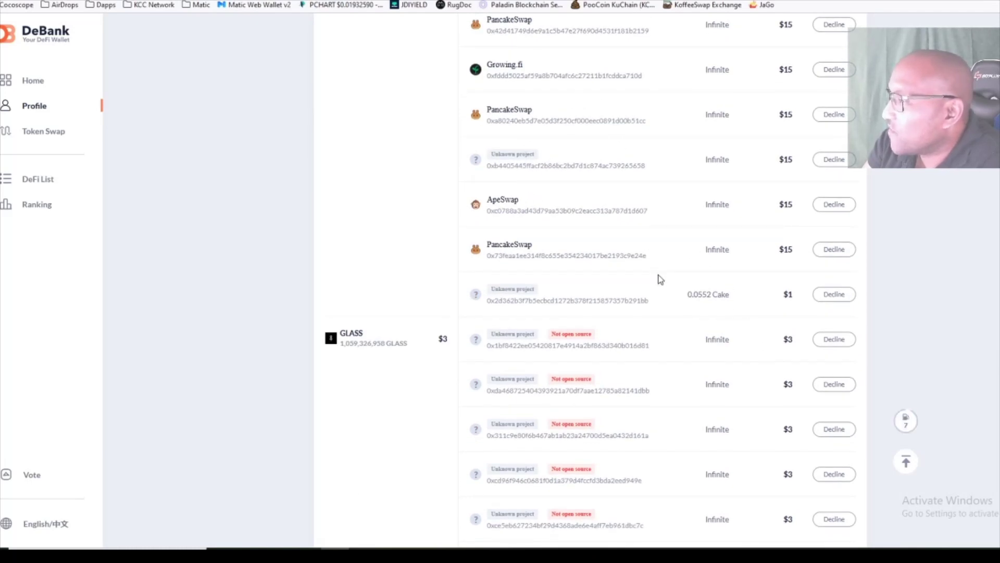
{"action": "scroll", "coordinate": [660, 280], "scroll_direction": "down", "scroll_amount": 5}
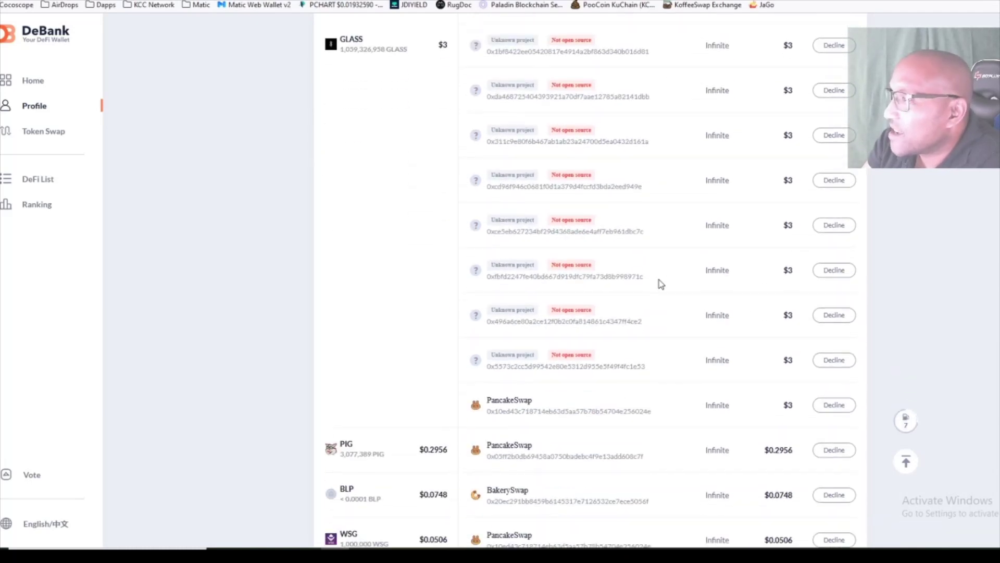
{"action": "scroll", "coordinate": [658, 279], "scroll_direction": "down", "scroll_amount": 2}
{"action": "scroll", "coordinate": [394, 218], "scroll_direction": "up", "scroll_amount": 4}
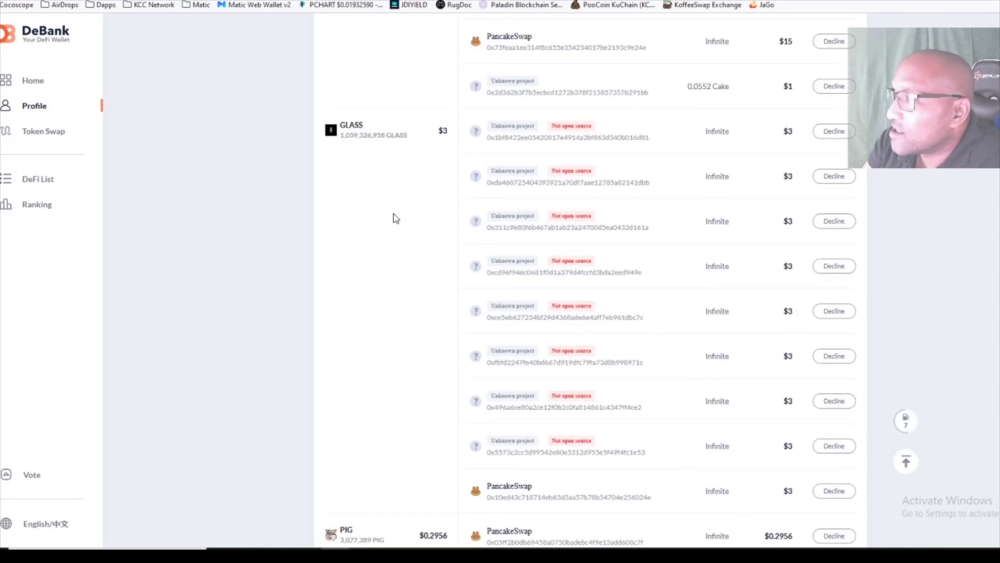
{"action": "scroll", "coordinate": [396, 217], "scroll_direction": "up", "scroll_amount": 15}
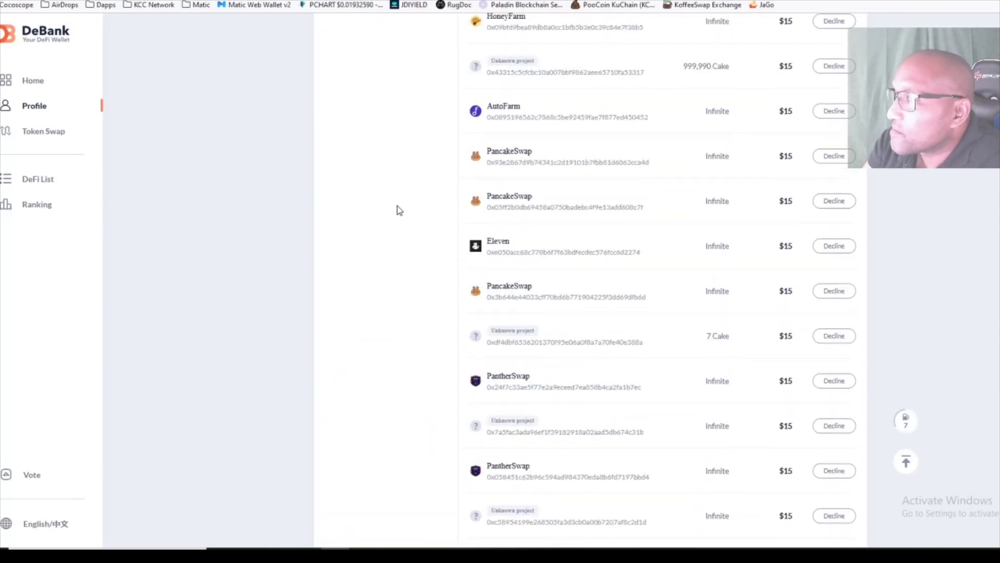
{"action": "scroll", "coordinate": [398, 209], "scroll_direction": "up", "scroll_amount": 3}
{"action": "scroll", "coordinate": [960, 257], "scroll_direction": "down", "scroll_amount": 4}
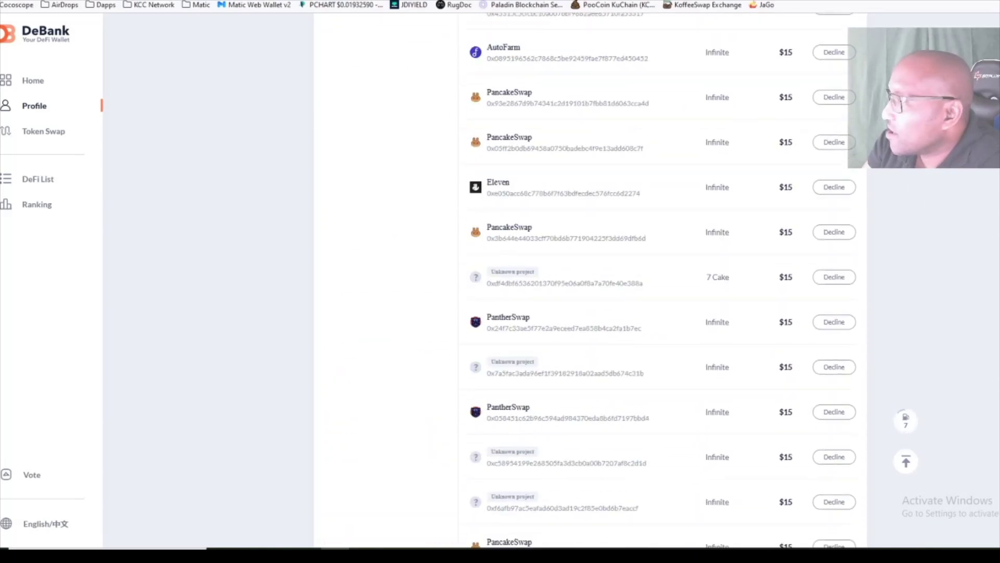
Look through the BSC approvals for tokens with little or no balance, from FEG and SPACE down to HONEY and ALLOY.
{"action": "scroll", "coordinate": [659, 282], "scroll_direction": "down", "scroll_amount": 15}
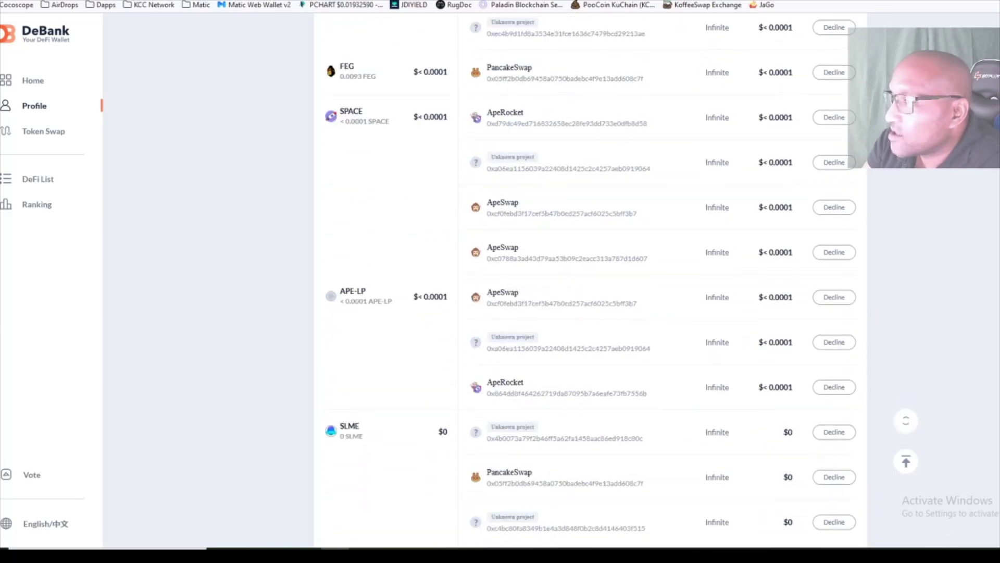
{"action": "scroll", "coordinate": [659, 281], "scroll_direction": "down", "scroll_amount": 10}
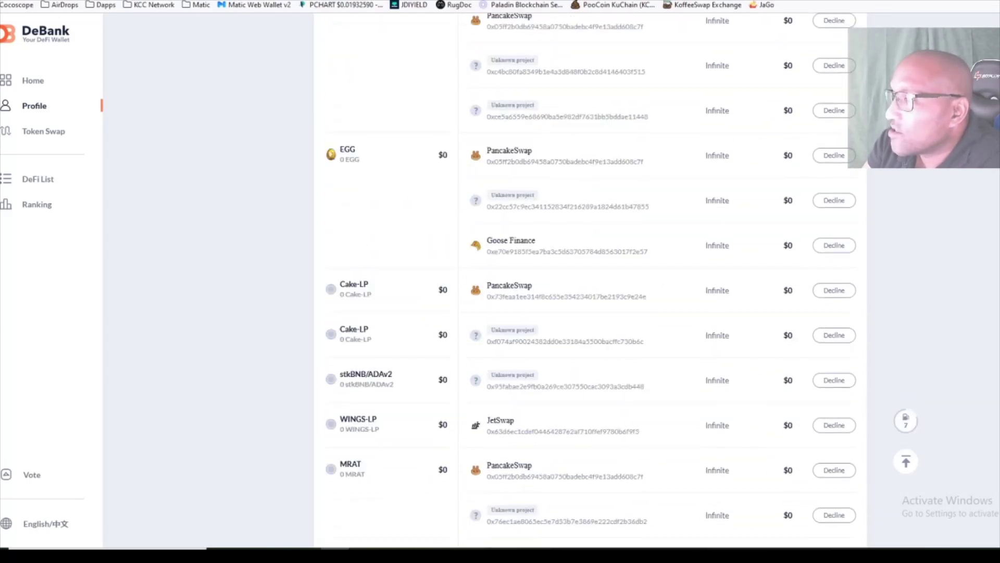
{"action": "scroll", "coordinate": [658, 281], "scroll_direction": "down", "scroll_amount": 10}
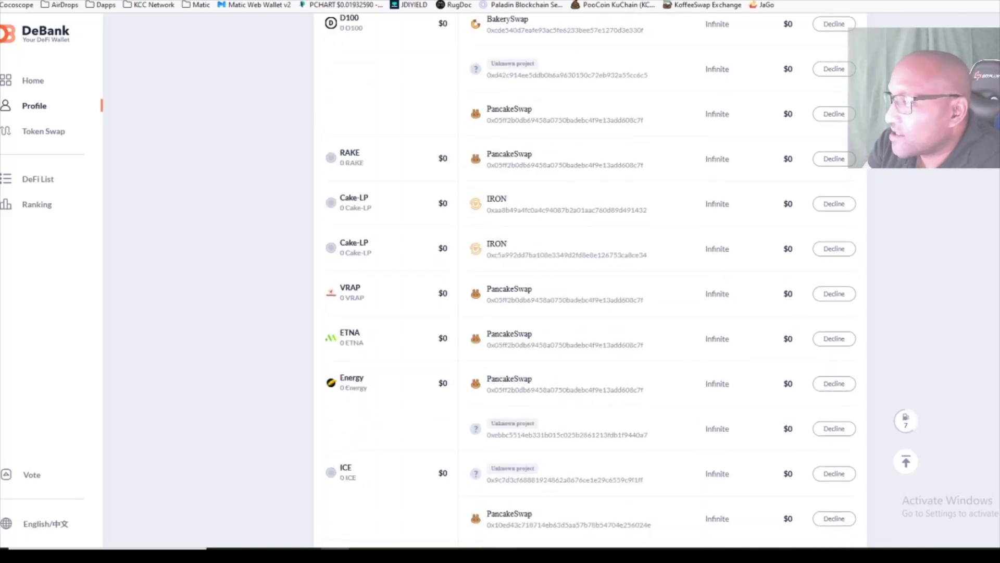
{"action": "scroll", "coordinate": [659, 282], "scroll_direction": "down", "scroll_amount": 8}
{"action": "scroll", "coordinate": [659, 281], "scroll_direction": "up", "scroll_amount": 6}
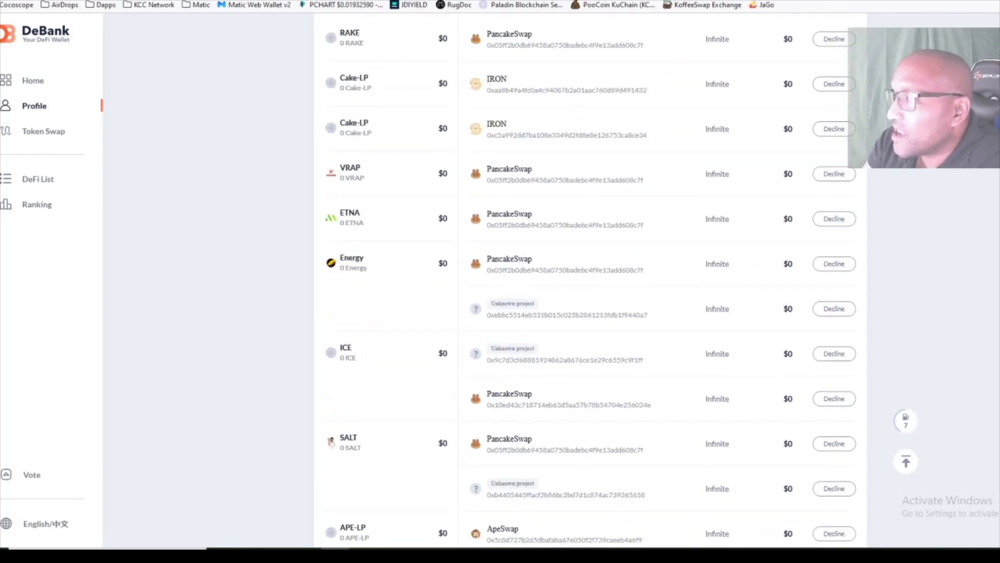
{"action": "scroll", "coordinate": [658, 281], "scroll_direction": "down", "scroll_amount": 8}
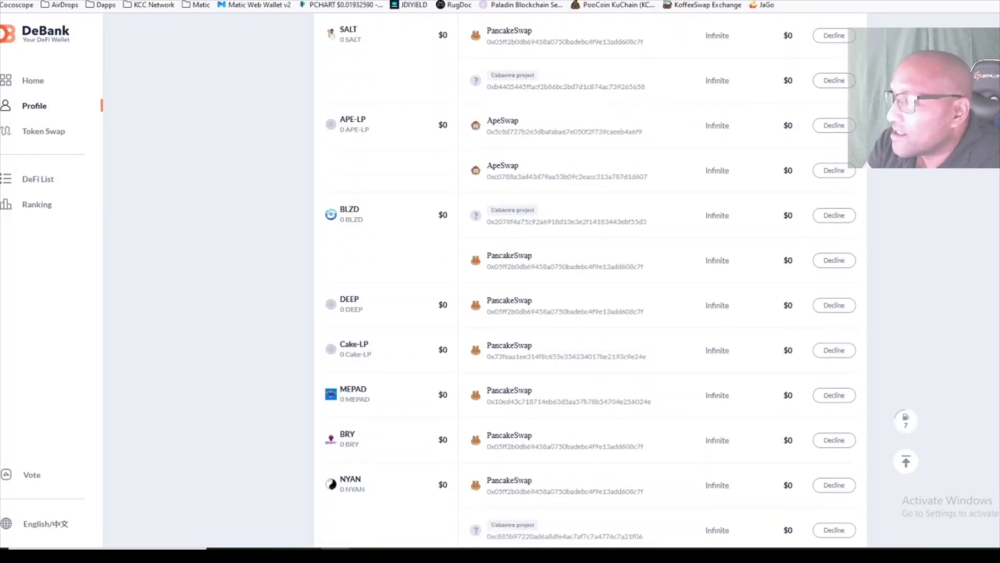
{"action": "scroll", "coordinate": [659, 282], "scroll_direction": "down", "scroll_amount": 8}
{"action": "scroll", "coordinate": [659, 281], "scroll_direction": "down", "scroll_amount": 10}
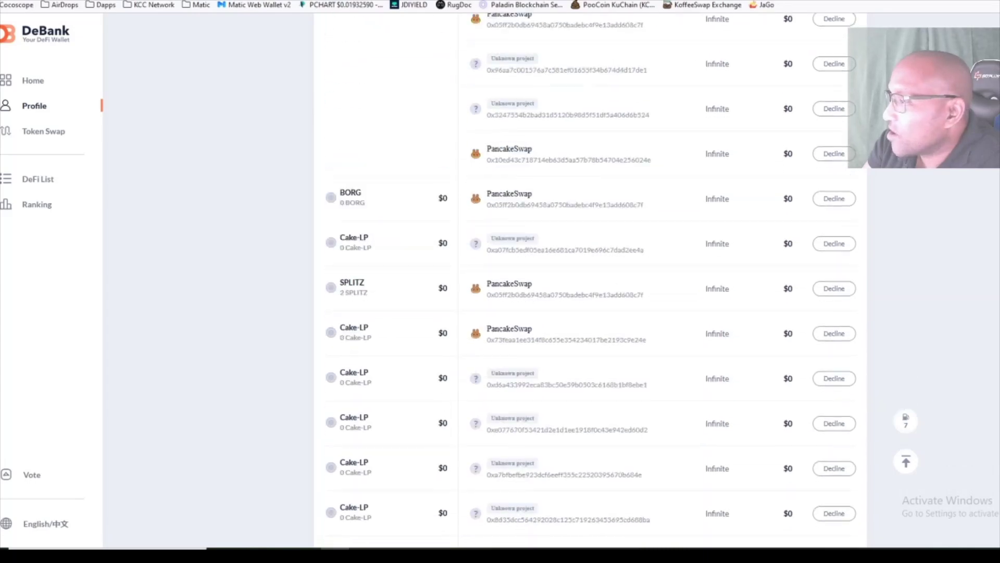
{"action": "scroll", "coordinate": [659, 282], "scroll_direction": "down", "scroll_amount": 10}
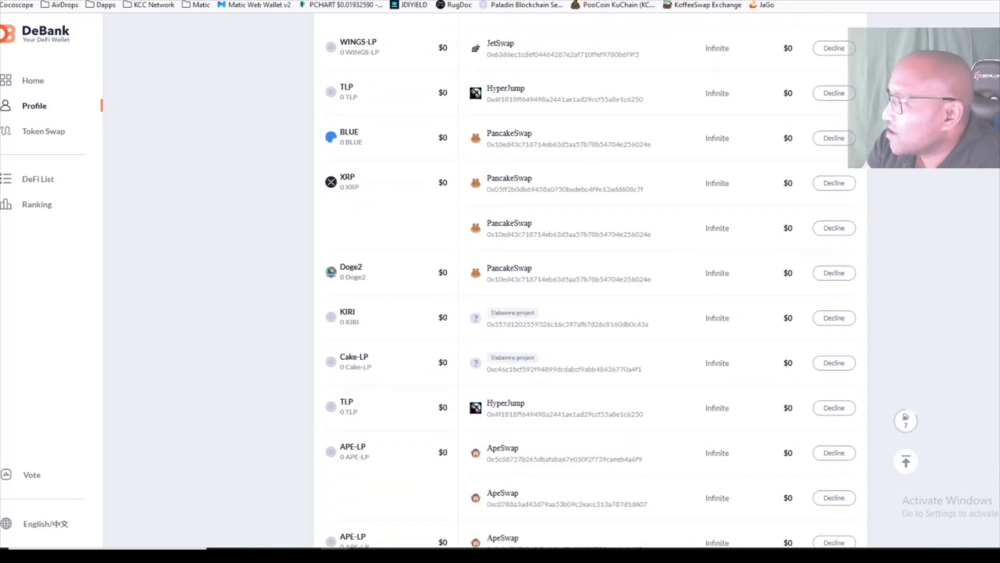
{"action": "scroll", "coordinate": [659, 281], "scroll_direction": "down", "scroll_amount": 8}
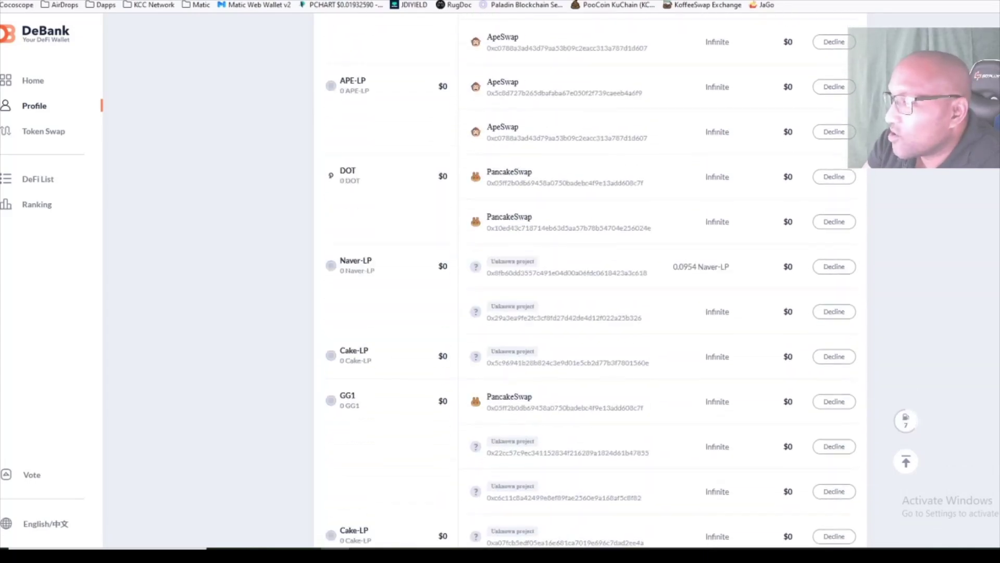
{"action": "scroll", "coordinate": [658, 281], "scroll_direction": "down", "scroll_amount": 12}
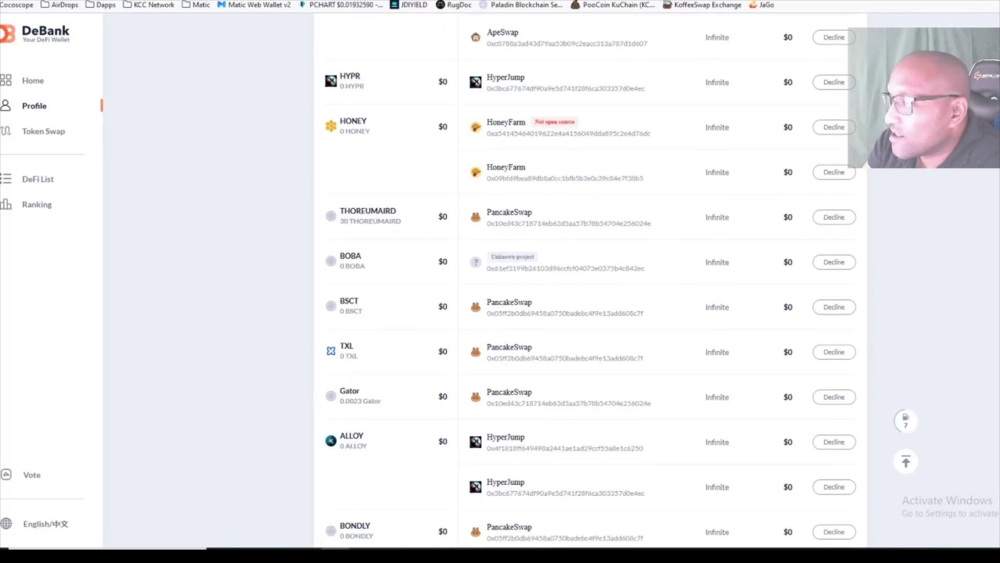
Examine the HoneyFarm approvals for HONEY and read through the rest of the BSC list down to VAI.
{"action": "scroll", "coordinate": [658, 282], "scroll_direction": "up", "scroll_amount": 5}
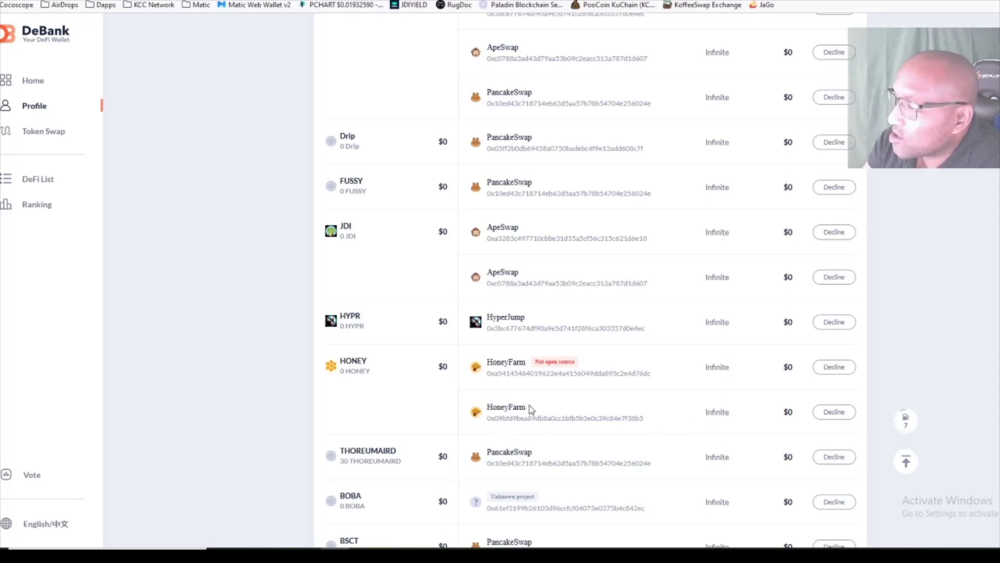
{"action": "scroll", "coordinate": [604, 396], "scroll_direction": "down", "scroll_amount": 2}
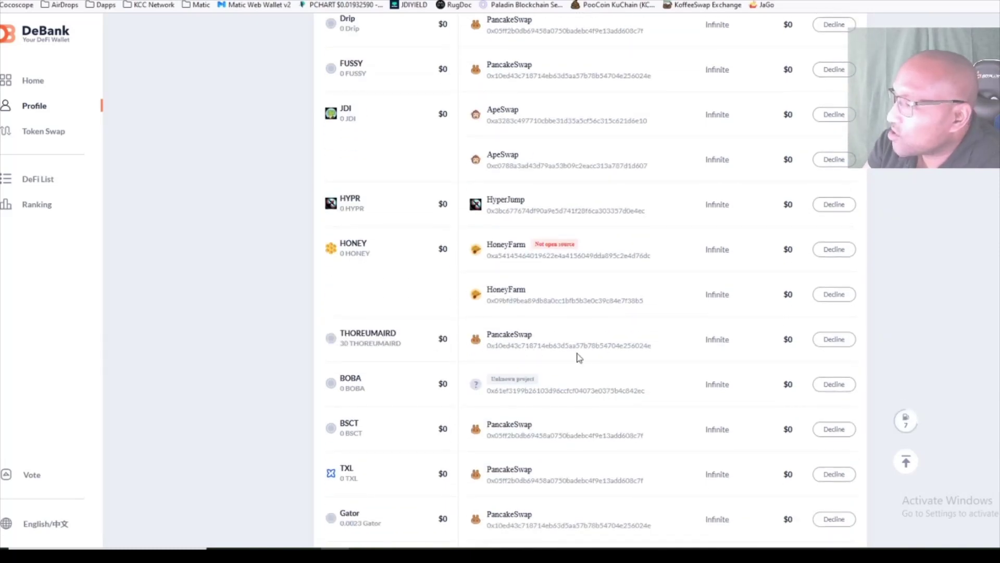
{"action": "scroll", "coordinate": [589, 281], "scroll_direction": "down", "scroll_amount": 20}
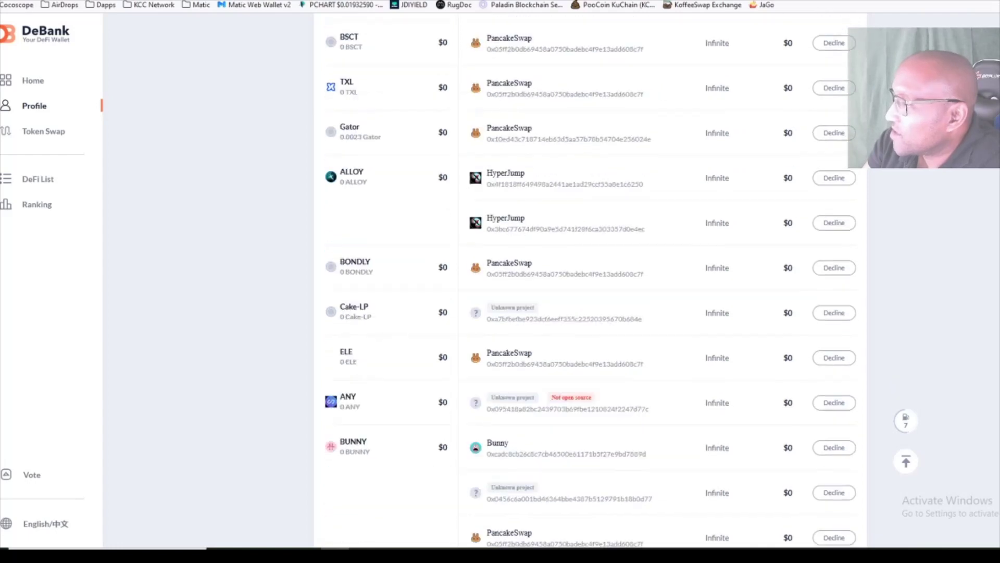
{"action": "scroll", "coordinate": [589, 282], "scroll_direction": "up", "scroll_amount": 5}
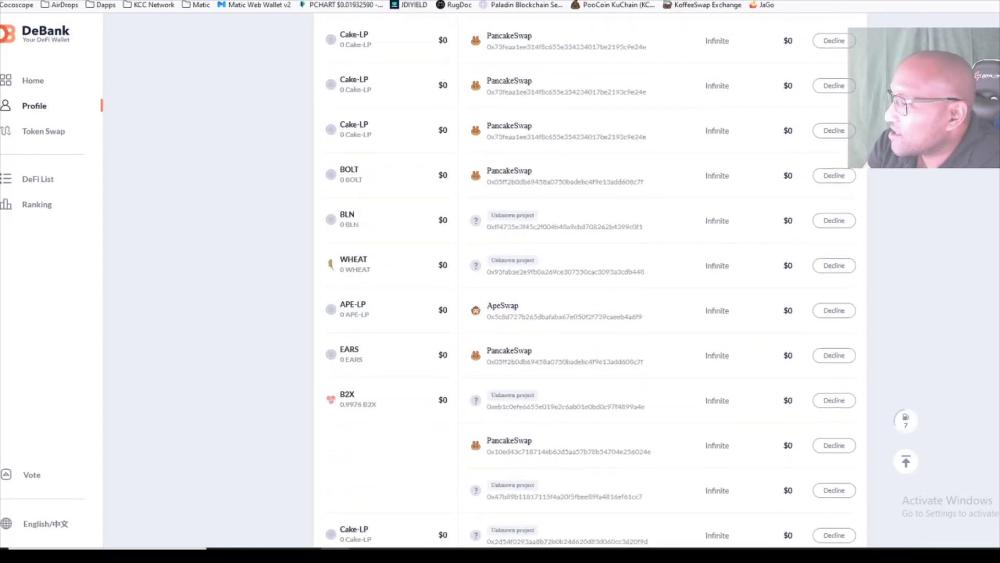
{"action": "scroll", "coordinate": [589, 282], "scroll_direction": "down", "scroll_amount": 7}
{"action": "scroll", "coordinate": [588, 282], "scroll_direction": "down", "scroll_amount": 20}
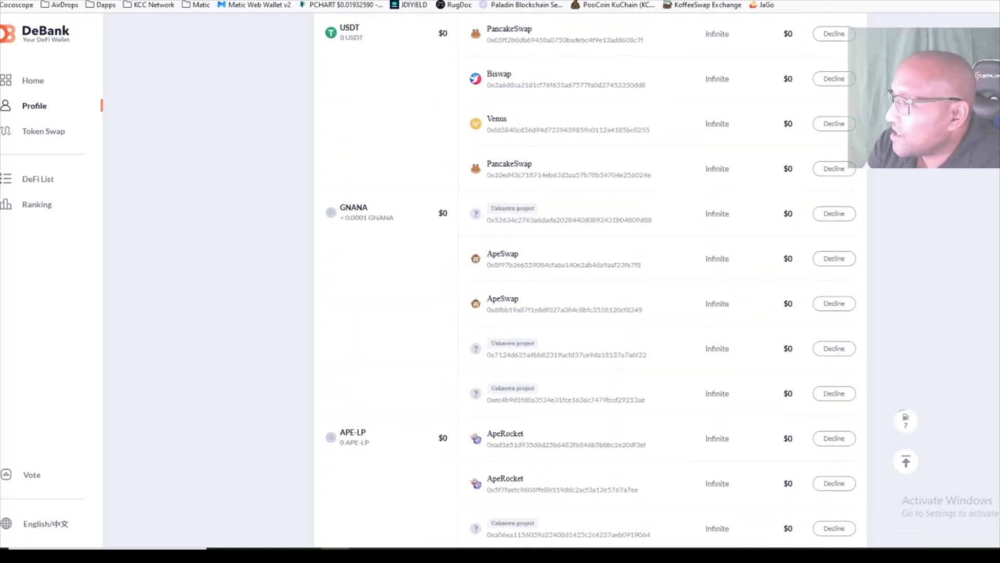
{"action": "scroll", "coordinate": [589, 281], "scroll_direction": "down", "scroll_amount": 5}
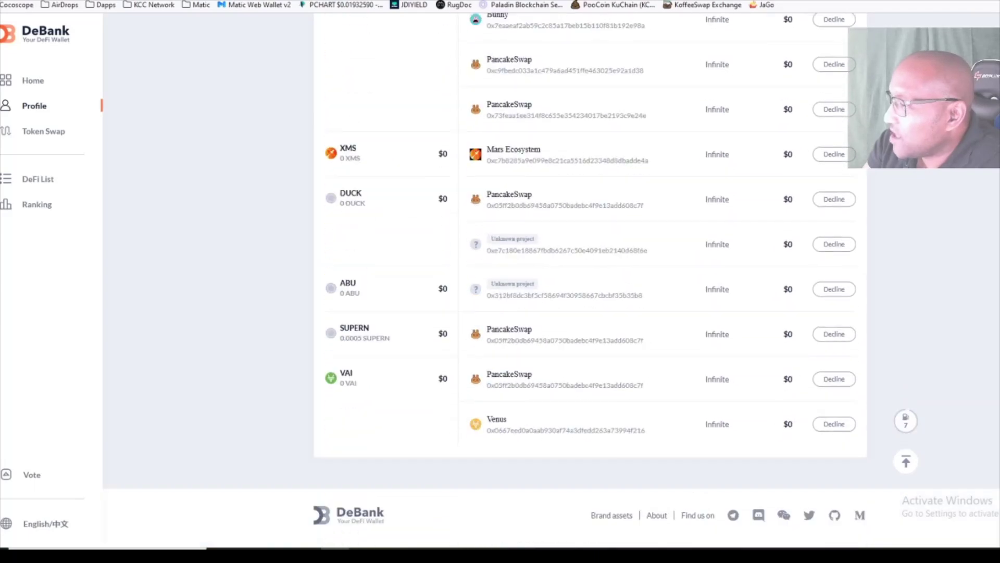
Return to the last Cake approvals and the GLASS approvals to examine their unknown projects.
{"action": "scroll", "coordinate": [589, 282], "scroll_direction": "up", "scroll_amount": 15}
{"action": "scroll", "coordinate": [588, 281], "scroll_direction": "down", "scroll_amount": 8}
{"action": "scroll", "coordinate": [588, 281], "scroll_direction": "up", "scroll_amount": 15}
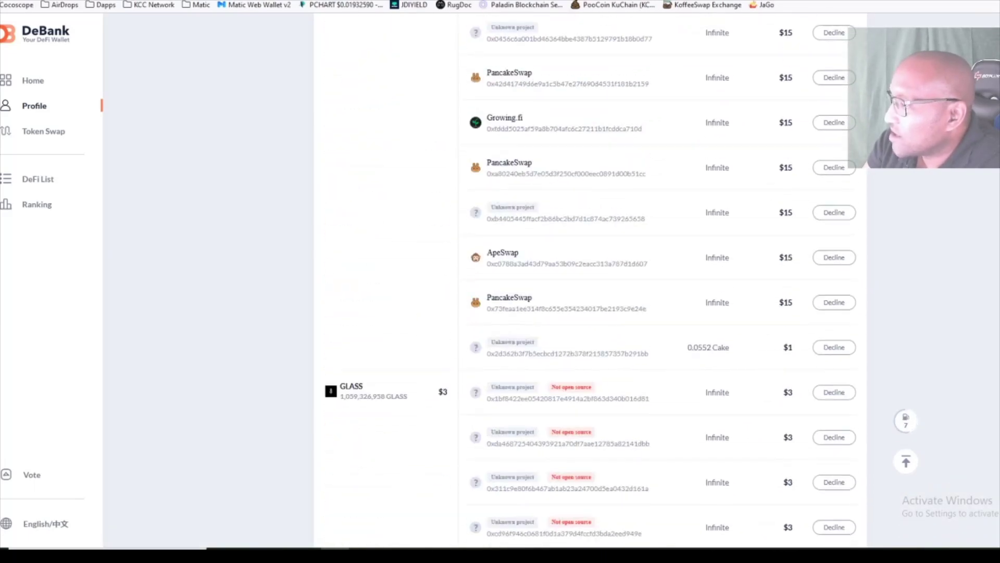
{"action": "scroll", "coordinate": [642, 290], "scroll_direction": "down", "scroll_amount": 3}
{"action": "scroll", "coordinate": [575, 280], "scroll_direction": "up", "scroll_amount": 3}
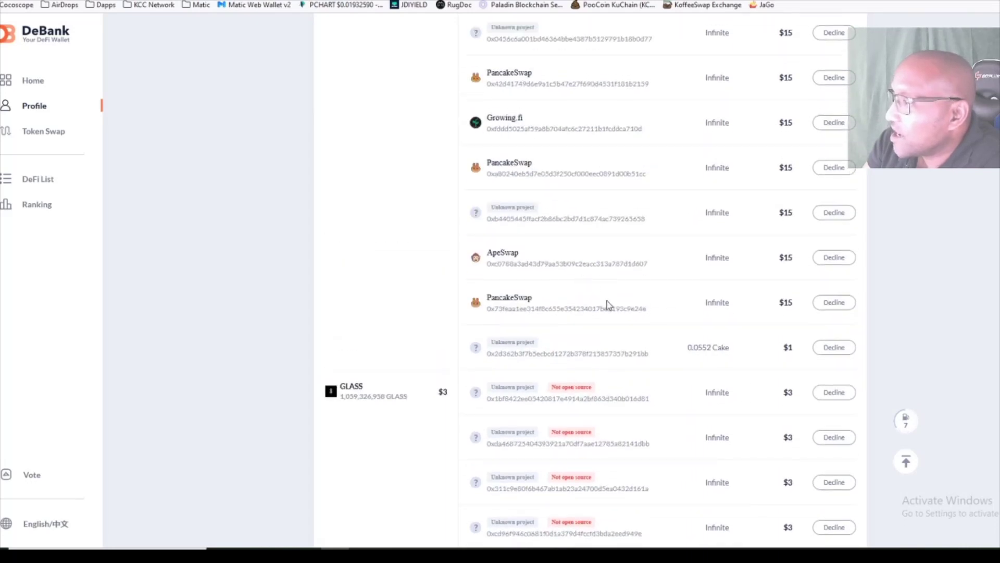
Go back through the Cake approvals to the start of the BSC list, rechecking the contracts from PancakeSwap and HoneyFarm to Eleven and PantherSwap.
{"action": "scroll", "coordinate": [603, 323], "scroll_direction": "up", "scroll_amount": 2}
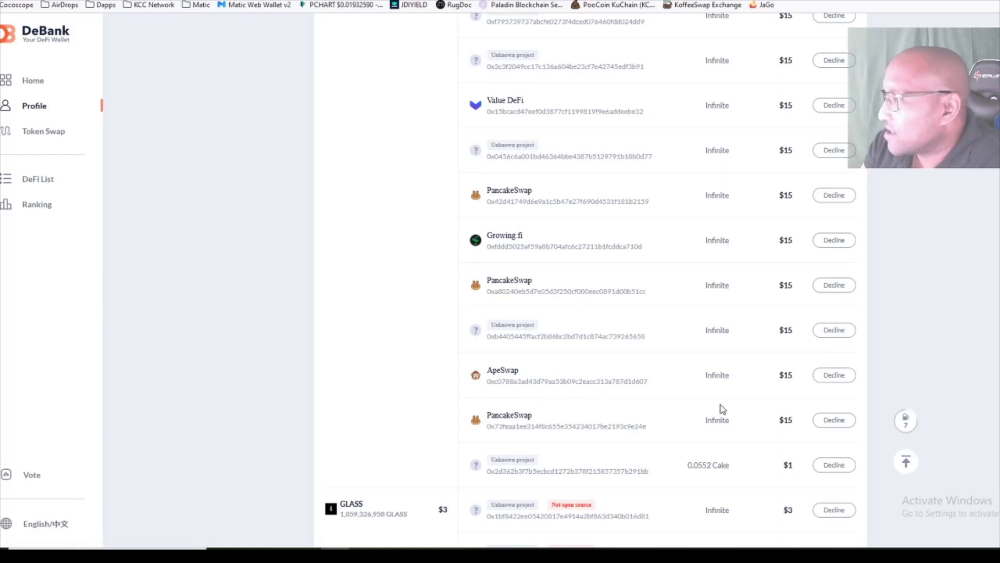
{"action": "scroll", "coordinate": [759, 390], "scroll_direction": "up", "scroll_amount": 4}
{"action": "scroll", "coordinate": [759, 388], "scroll_direction": "up", "scroll_amount": 10}
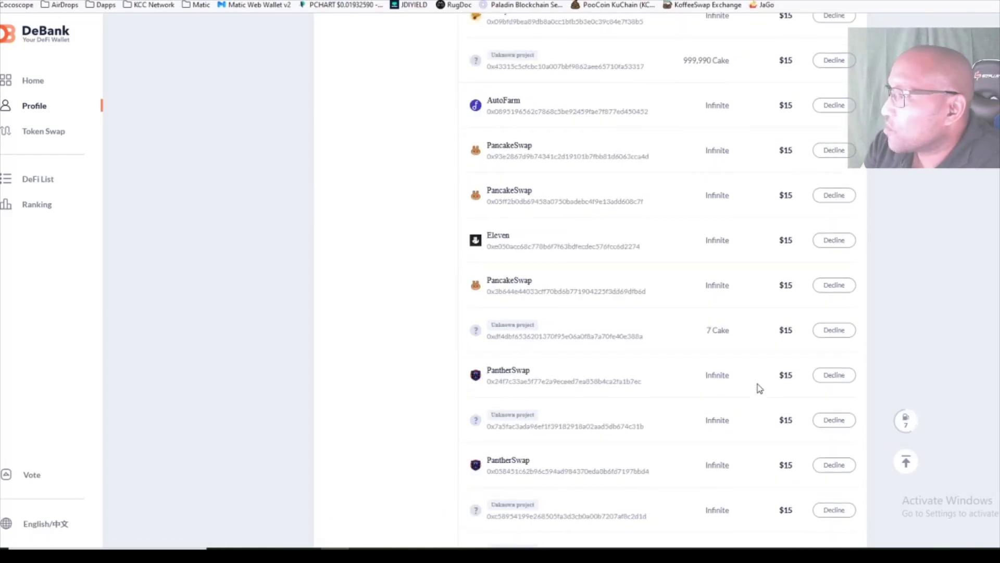
{"action": "scroll", "coordinate": [758, 388], "scroll_direction": "up", "scroll_amount": 8}
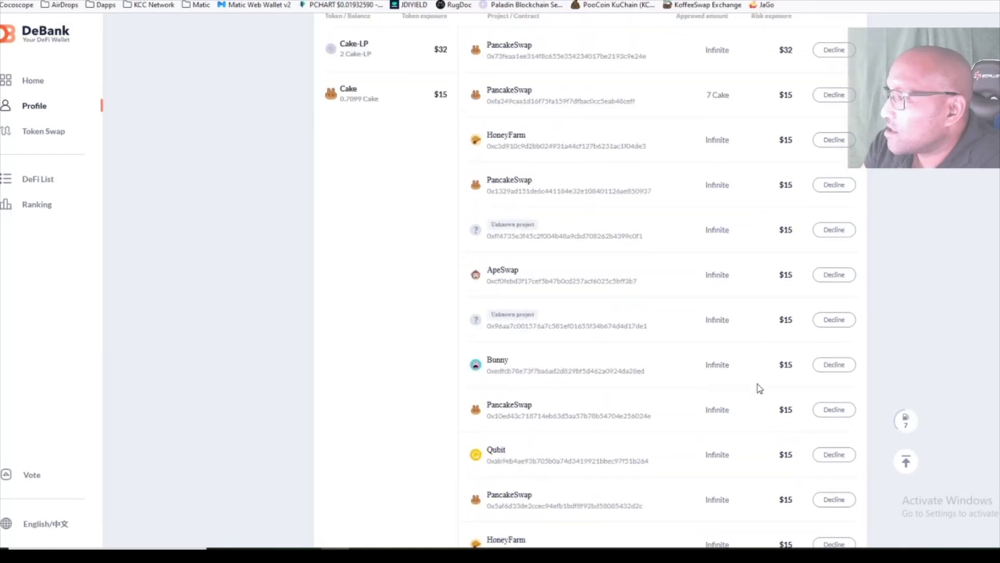
{"action": "scroll", "coordinate": [697, 386], "scroll_direction": "up", "scroll_amount": 3}
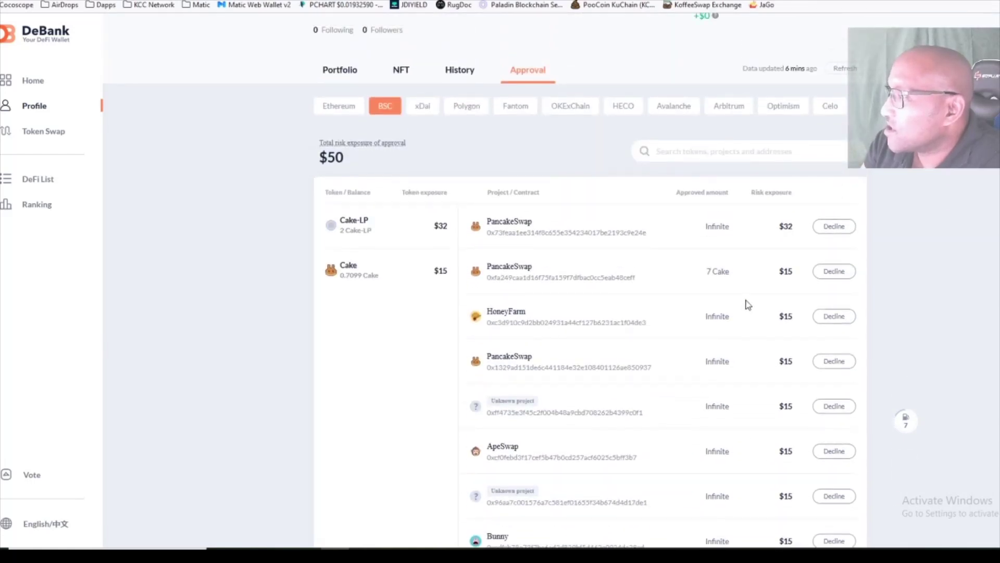
{"action": "scroll", "coordinate": [745, 301], "scroll_direction": "down", "scroll_amount": 2}
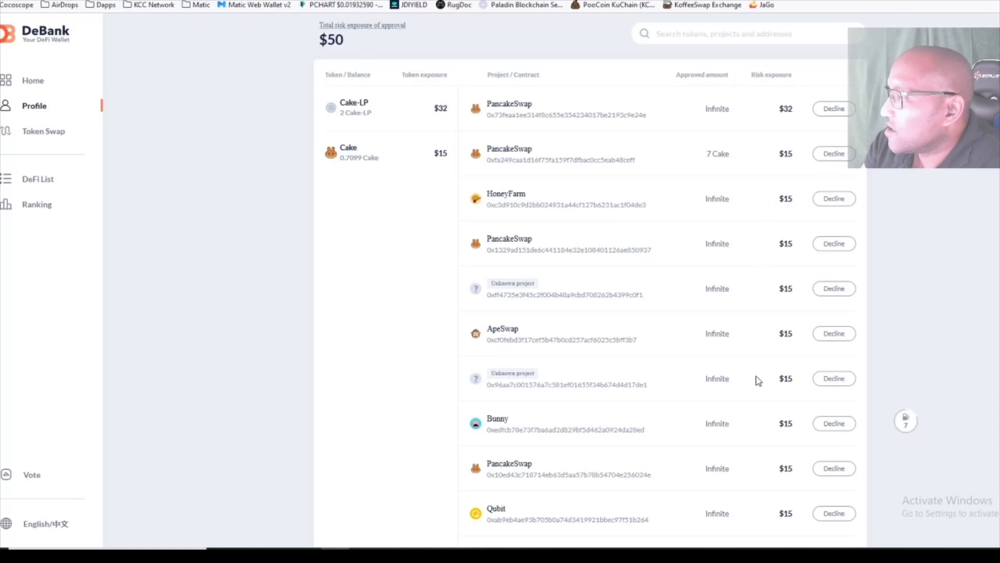
{"action": "scroll", "coordinate": [503, 313], "scroll_direction": "up", "scroll_amount": 1}
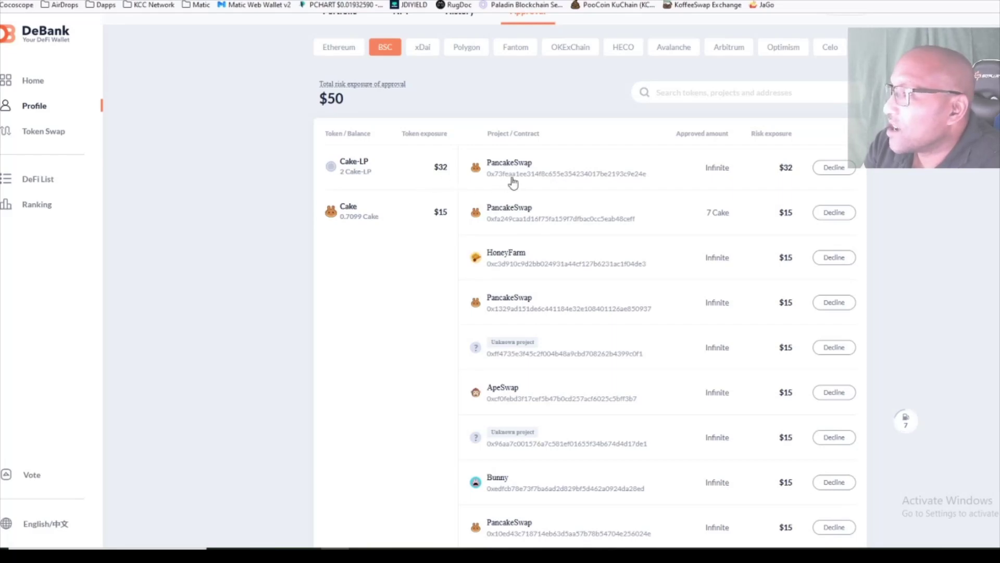
{"action": "scroll", "coordinate": [566, 250], "scroll_direction": "down", "scroll_amount": 11}
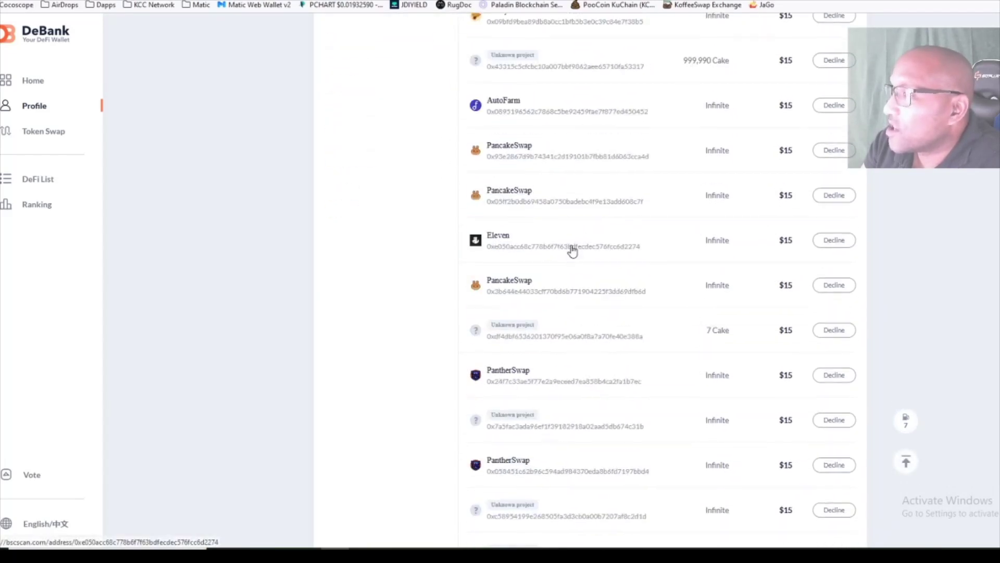
{"action": "scroll", "coordinate": [571, 250], "scroll_direction": "up", "scroll_amount": 3}
Open DeBank's home page and look over its address search, supported chains, protocols and swap aggregators.
{"action": "left_click", "coordinate": [33, 81]}
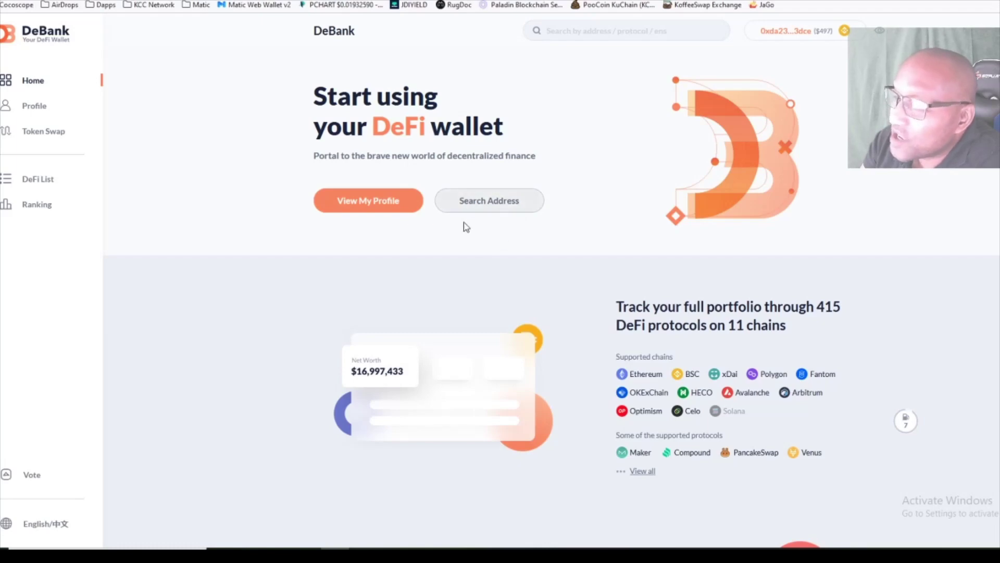
{"action": "left_click", "coordinate": [611, 30]}
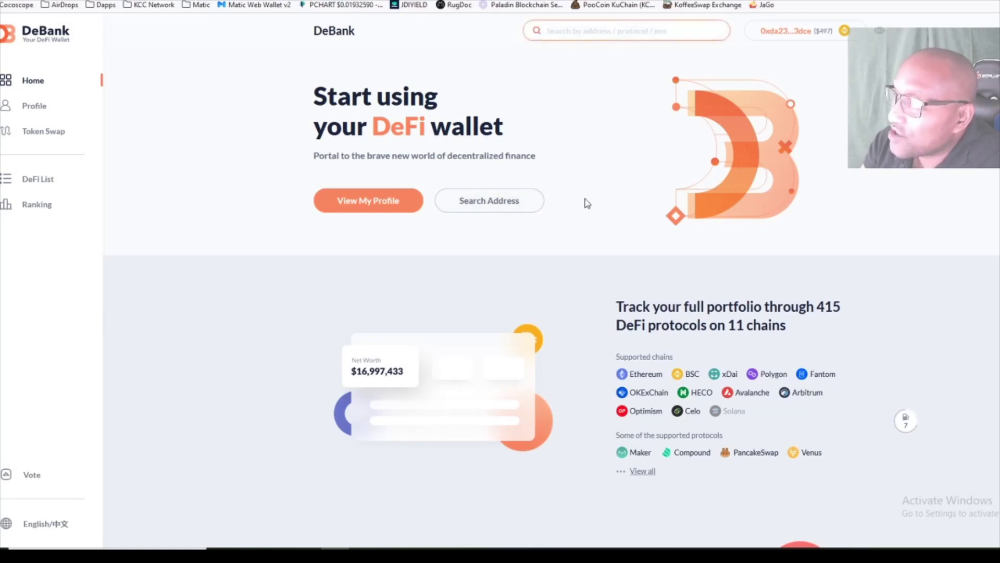
{"action": "scroll", "coordinate": [290, 289], "scroll_direction": "down", "scroll_amount": 2}
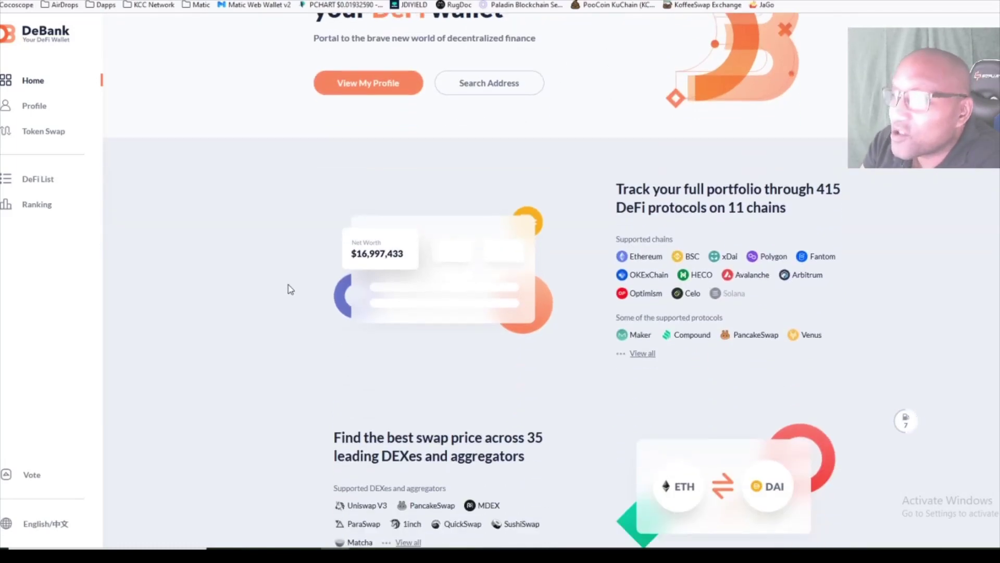
Open the token swap page and compare the exchange quotes for BNB to BUSD on BSC, down to the swap history.
{"action": "left_click", "coordinate": [52, 132]}
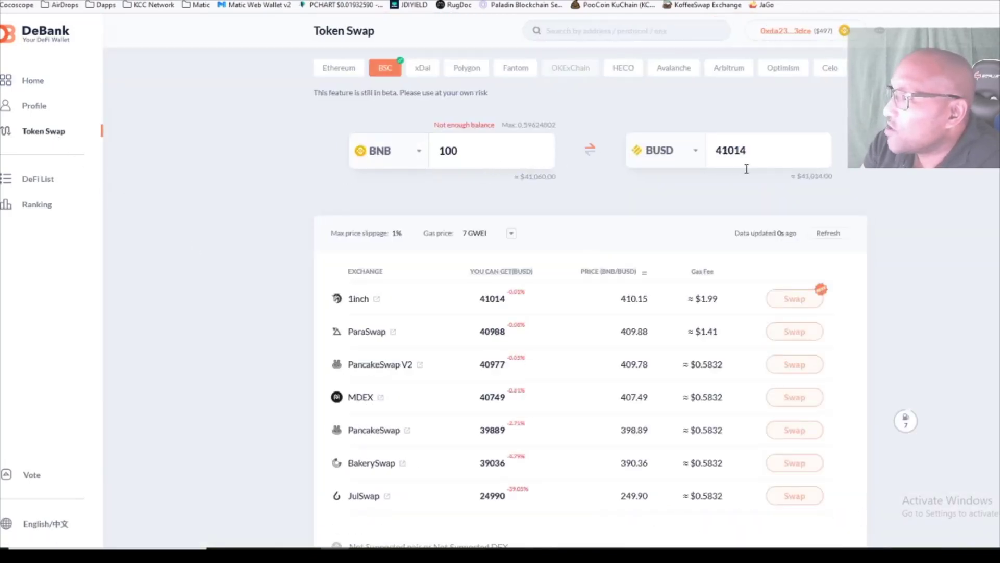
{"action": "scroll", "coordinate": [380, 256], "scroll_direction": "down", "scroll_amount": 4}
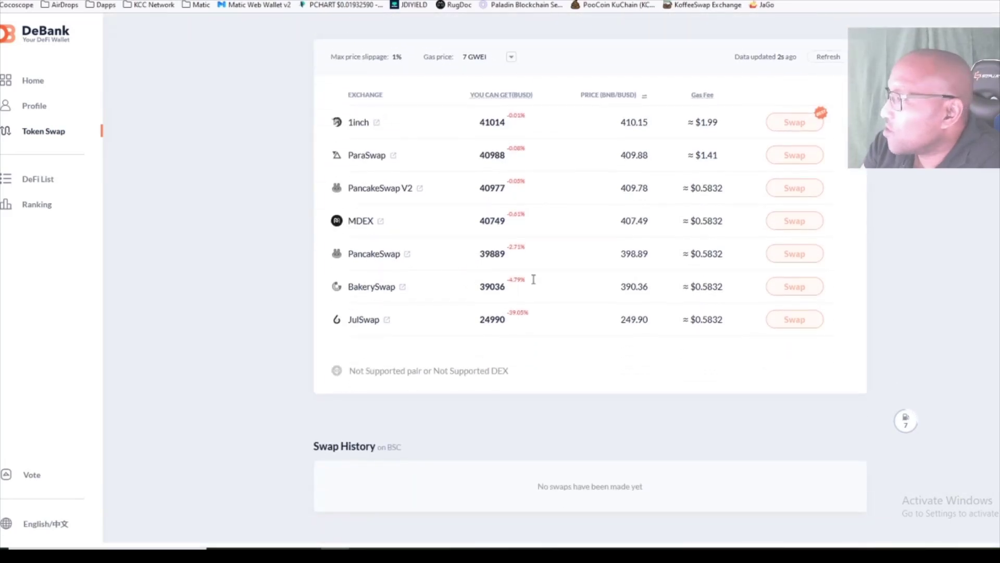
{"action": "scroll", "coordinate": [466, 328], "scroll_direction": "up", "scroll_amount": 4}
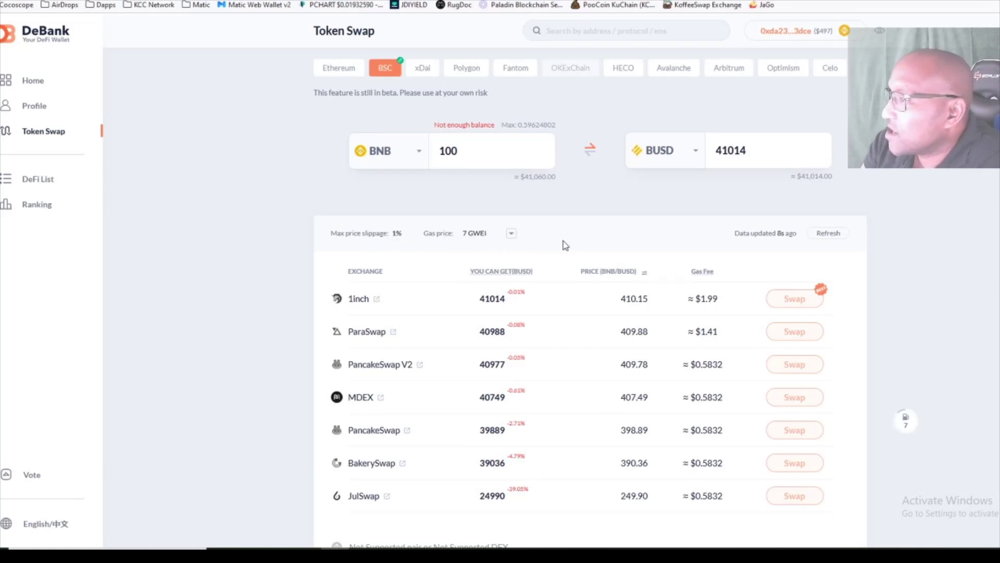
Set the swap to the maximum Cake balance for BUSD, and view the list of tokens available to swap.
{"action": "left_click", "coordinate": [416, 151]}
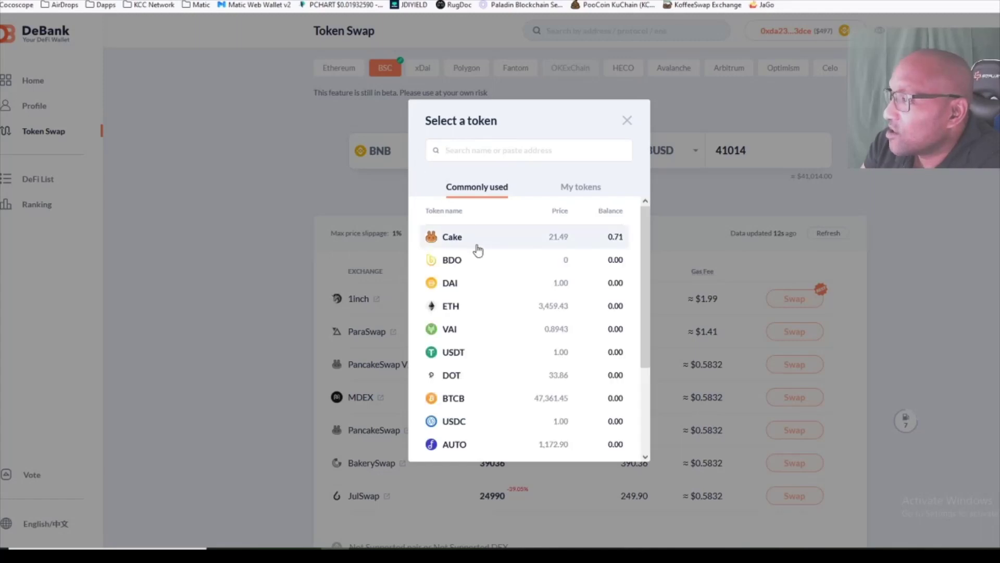
{"action": "left_click", "coordinate": [468, 243]}
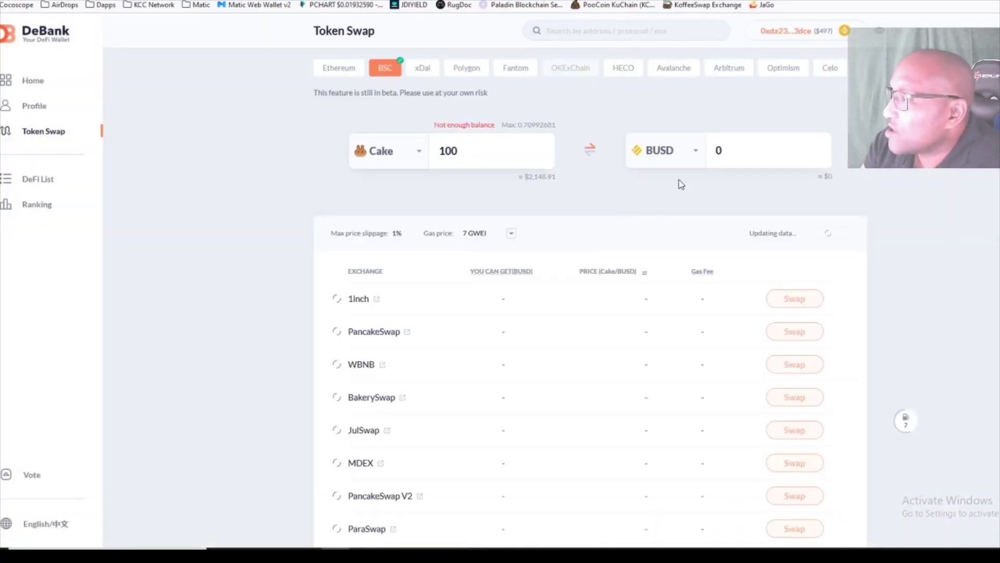
{"action": "left_click", "coordinate": [530, 126]}
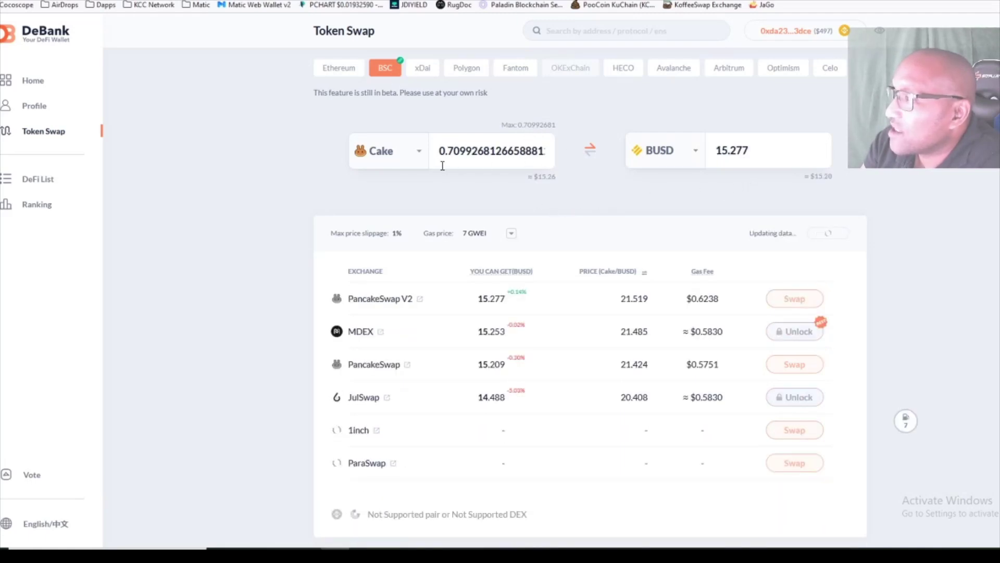
{"action": "left_click", "coordinate": [419, 156]}
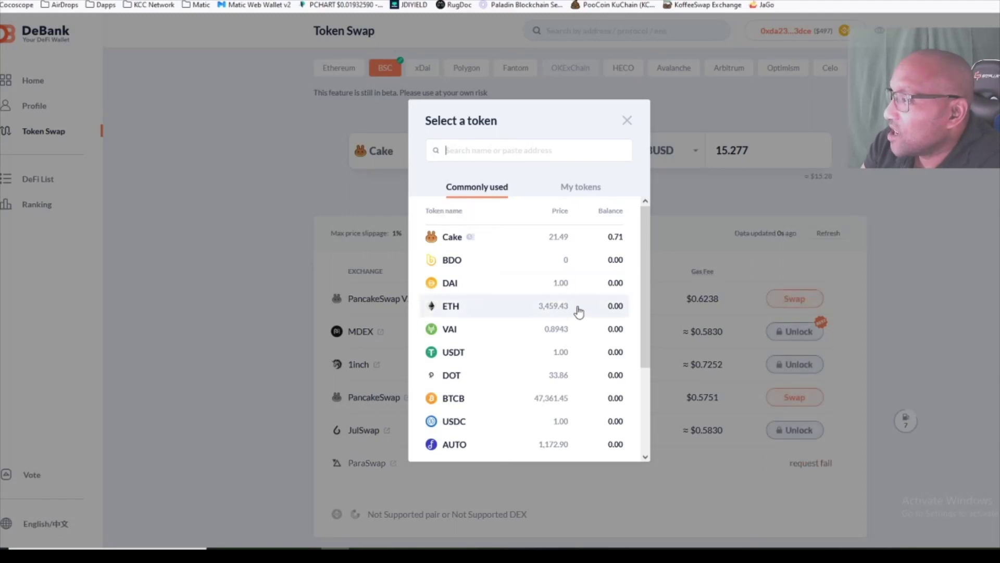
{"action": "left_click", "coordinate": [248, 168]}
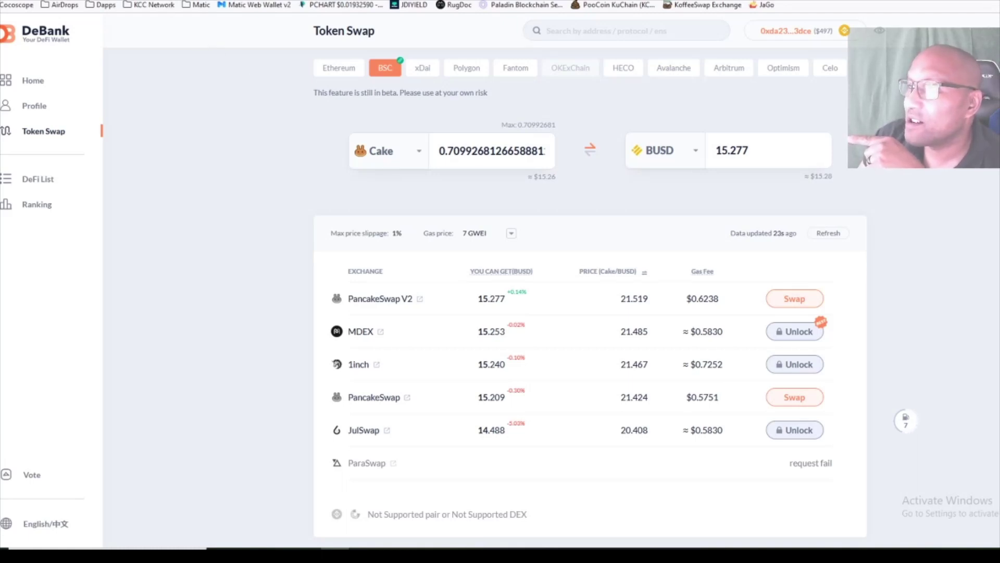
Open a new browser tab and look into the Matic bookmarks folder.
{"action": "key", "text": "ctrl+t"}
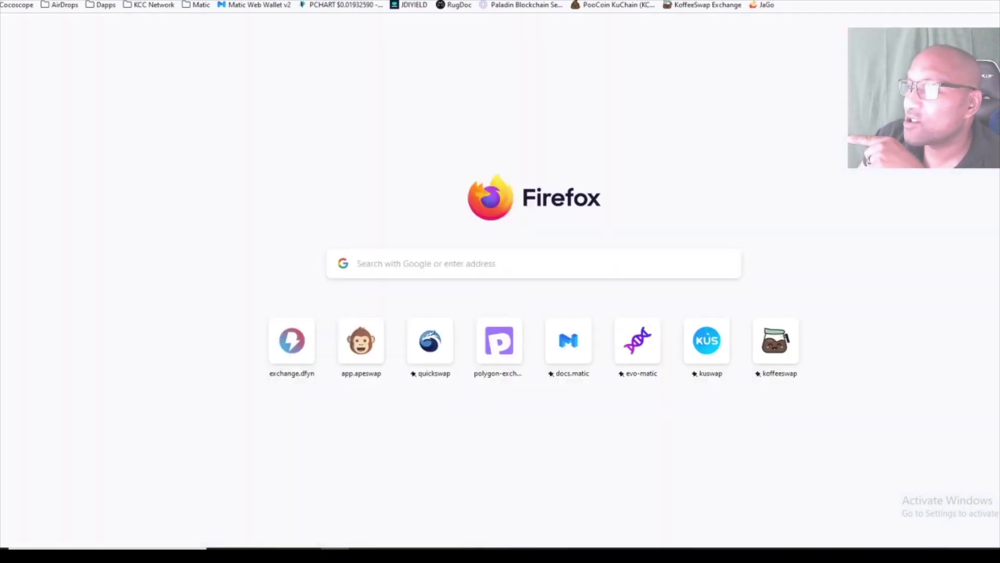
{"action": "left_click", "coordinate": [201, 6]}
{"action": "key", "text": "Escape"}
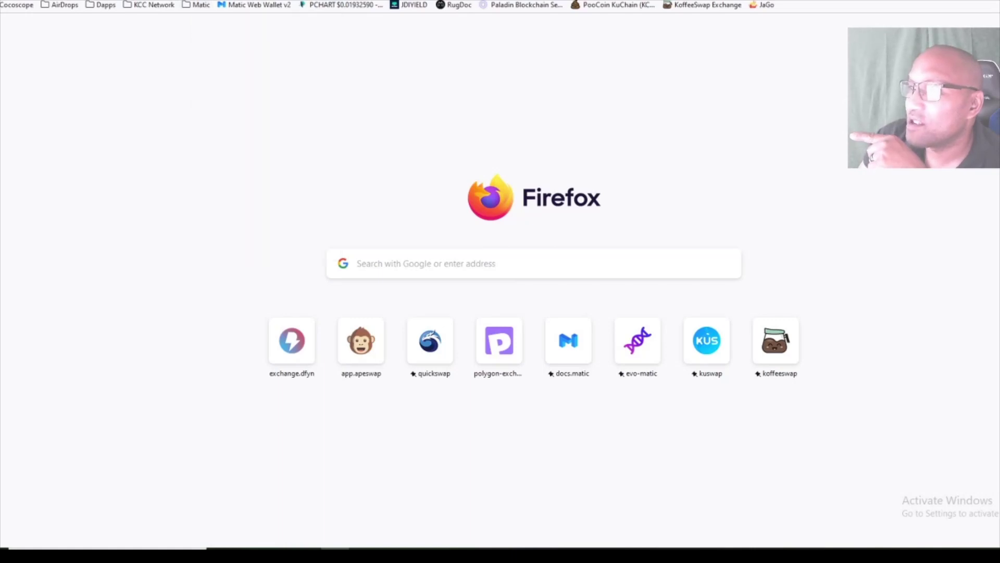